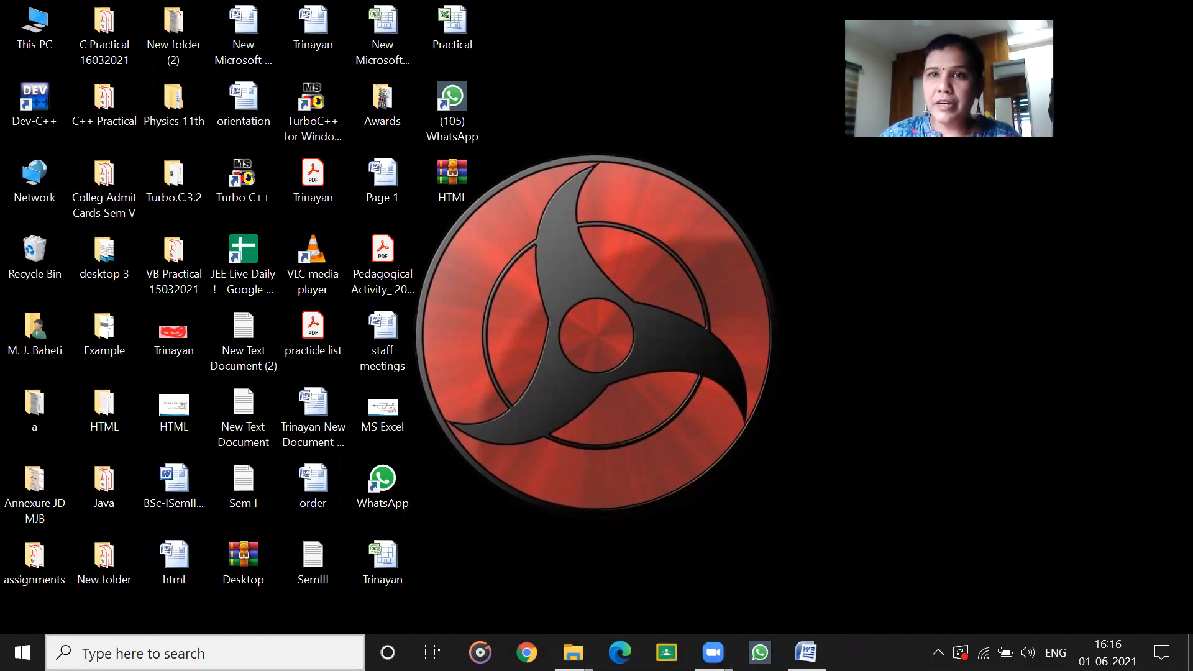
Find and launch Microsoft Office PowerPoint 2007, and close its blank presentation.
click(143, 653)
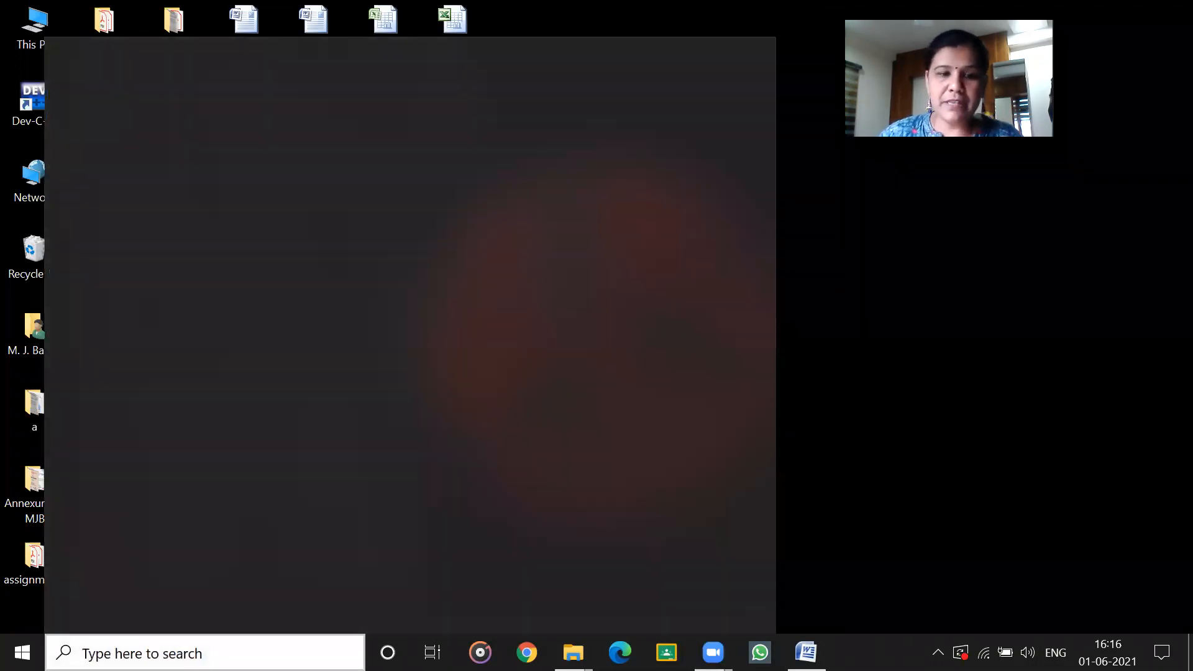
text(powerpoint)
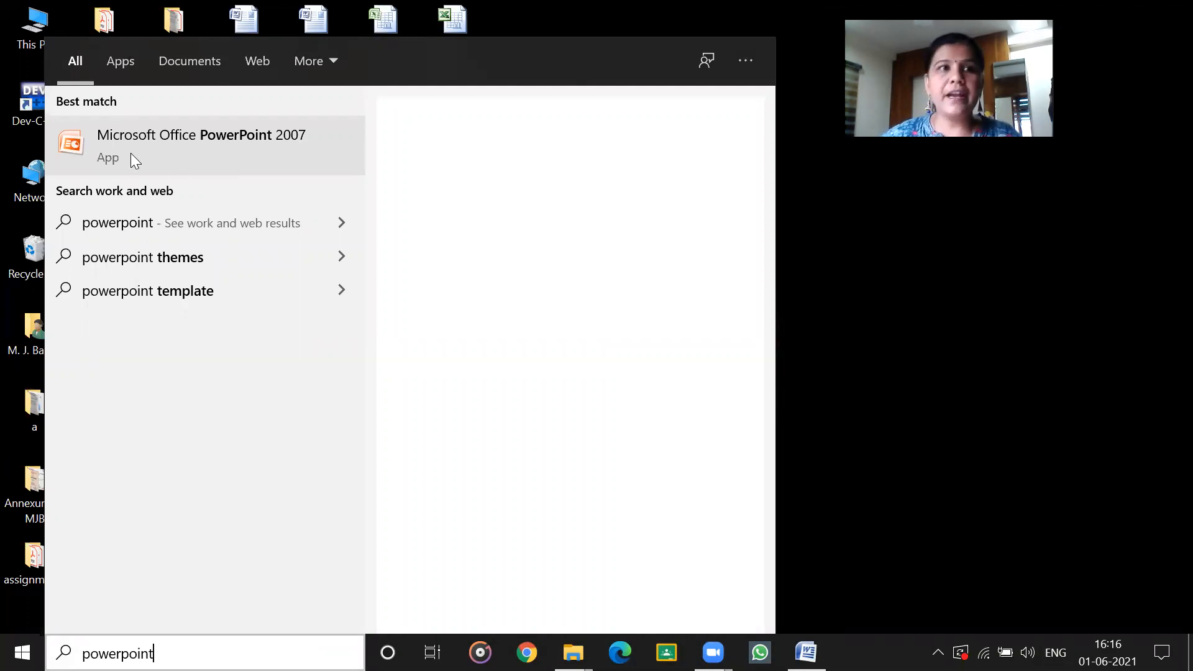
click(284, 138)
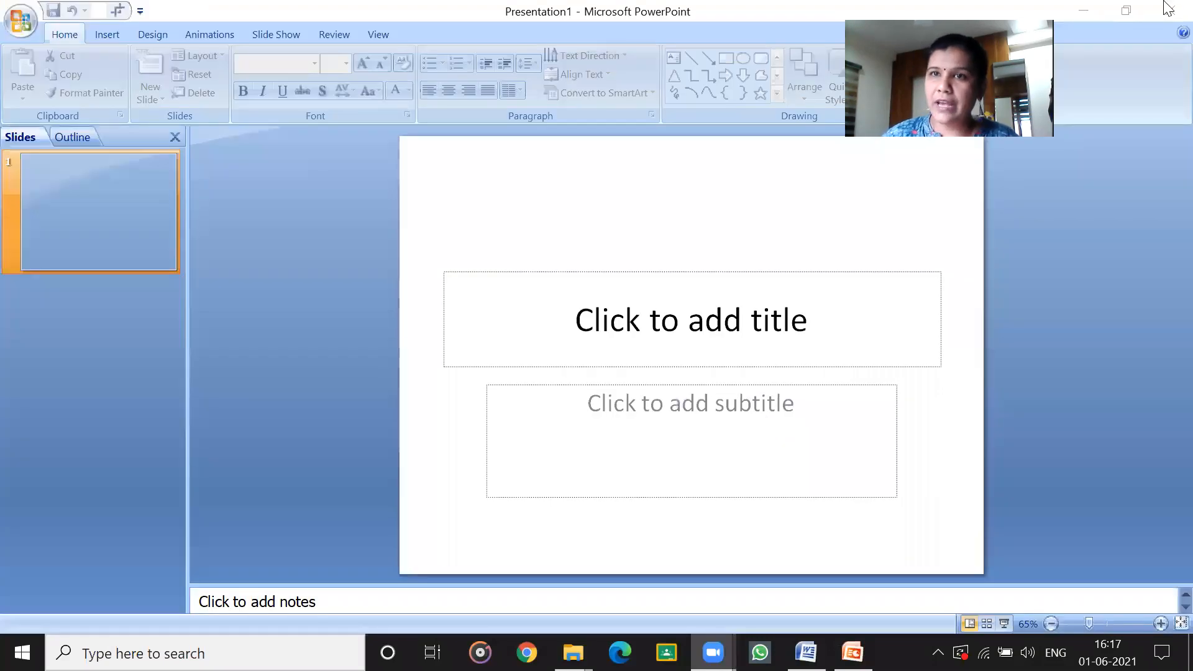
click(1167, 9)
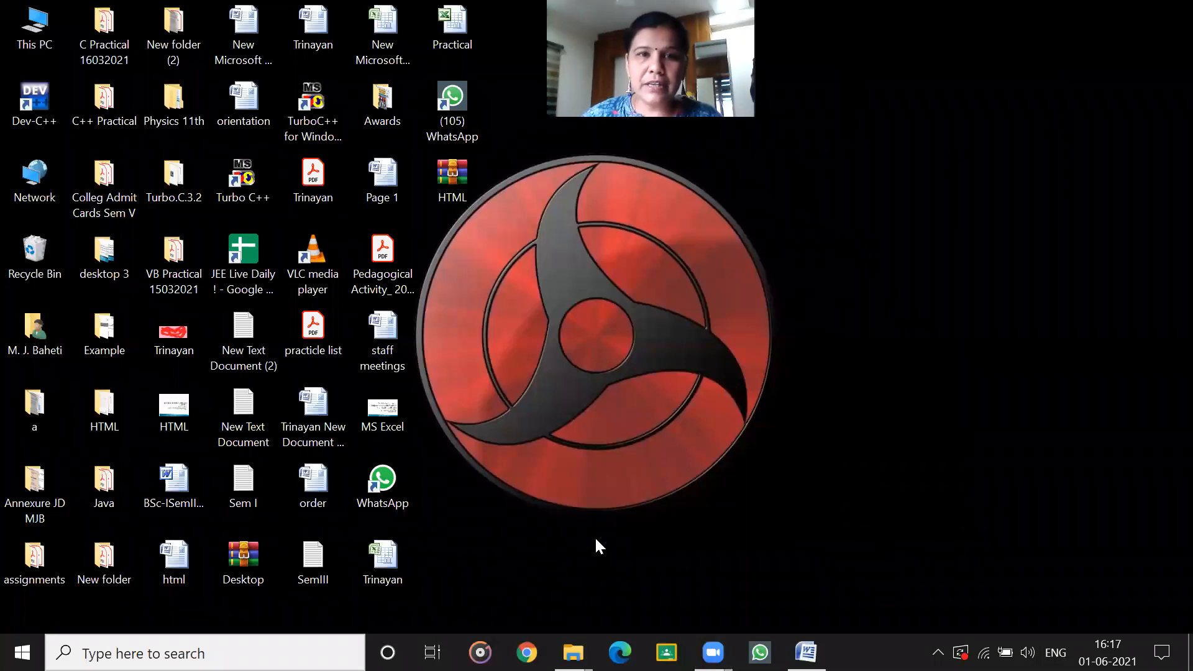
Create a new Microsoft Office PowerPoint Presentation file on the desktop, keeping its default name.
right_click(816, 221)
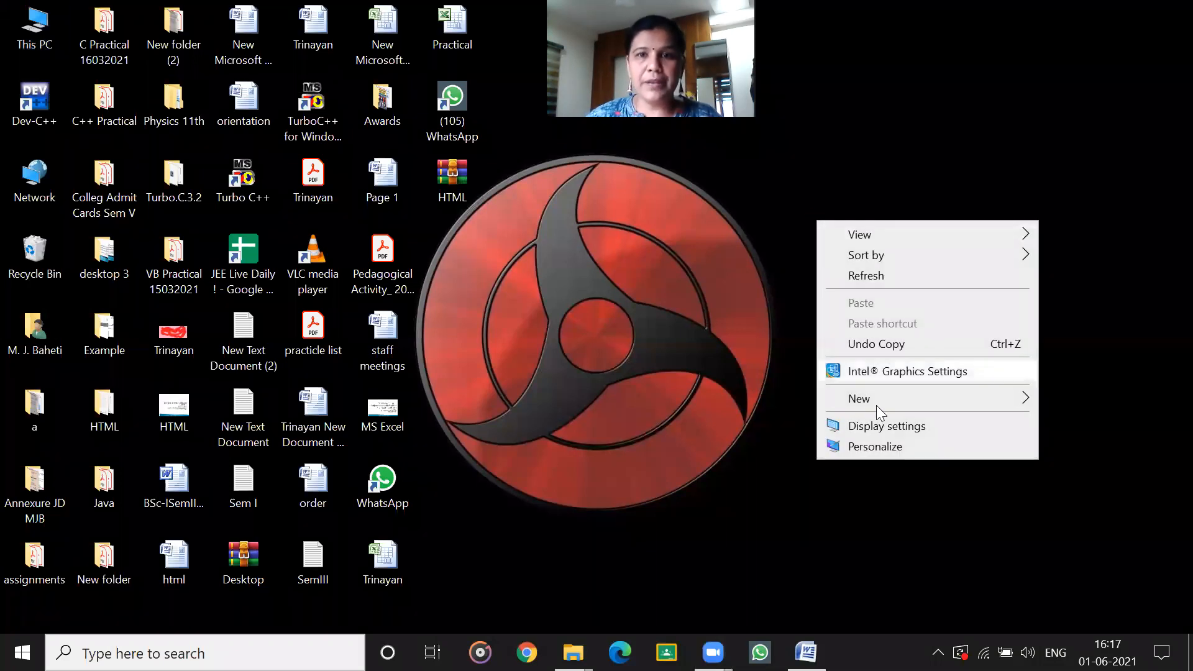
mouse_move(878, 402)
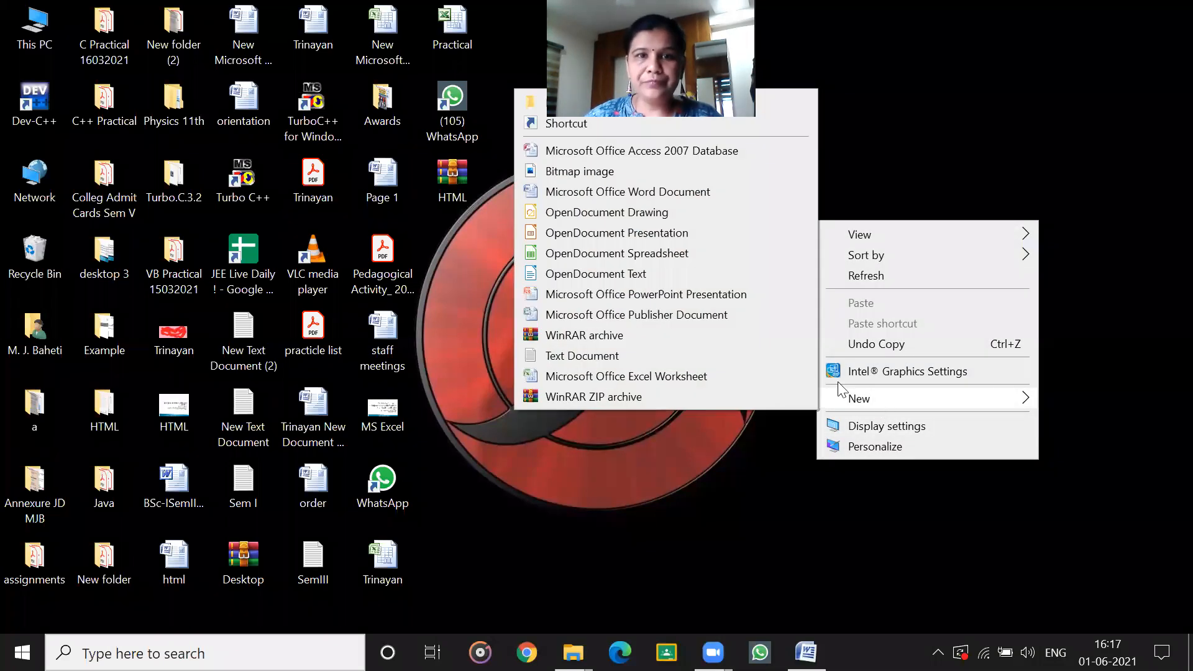
click(675, 294)
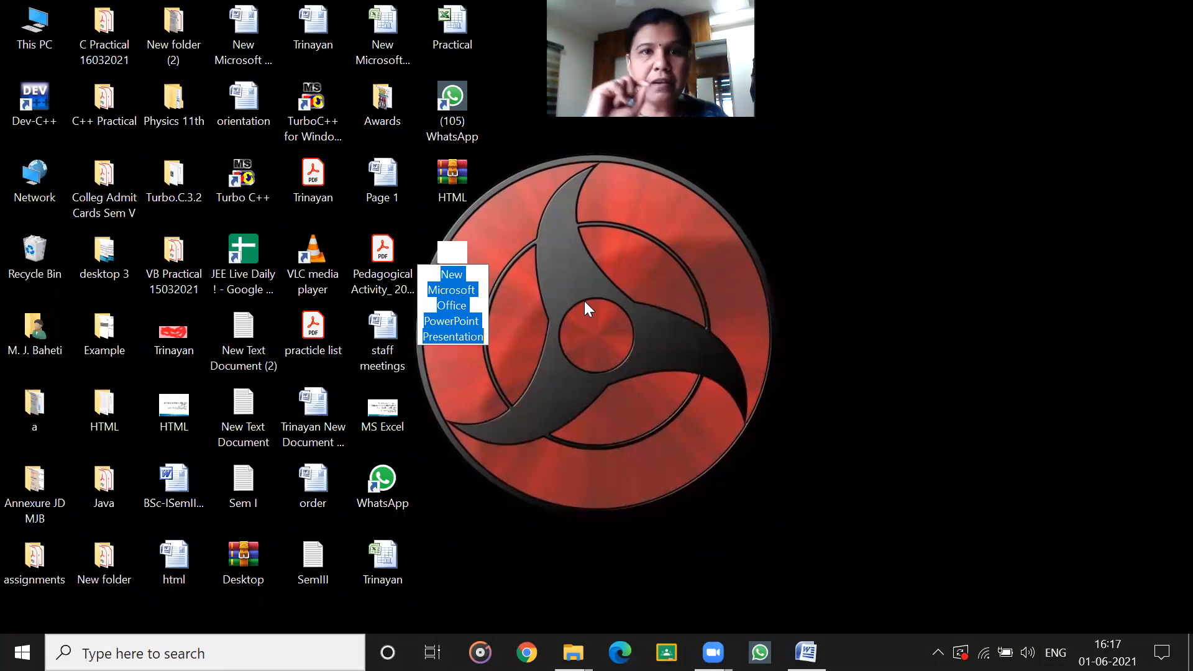
click(777, 93)
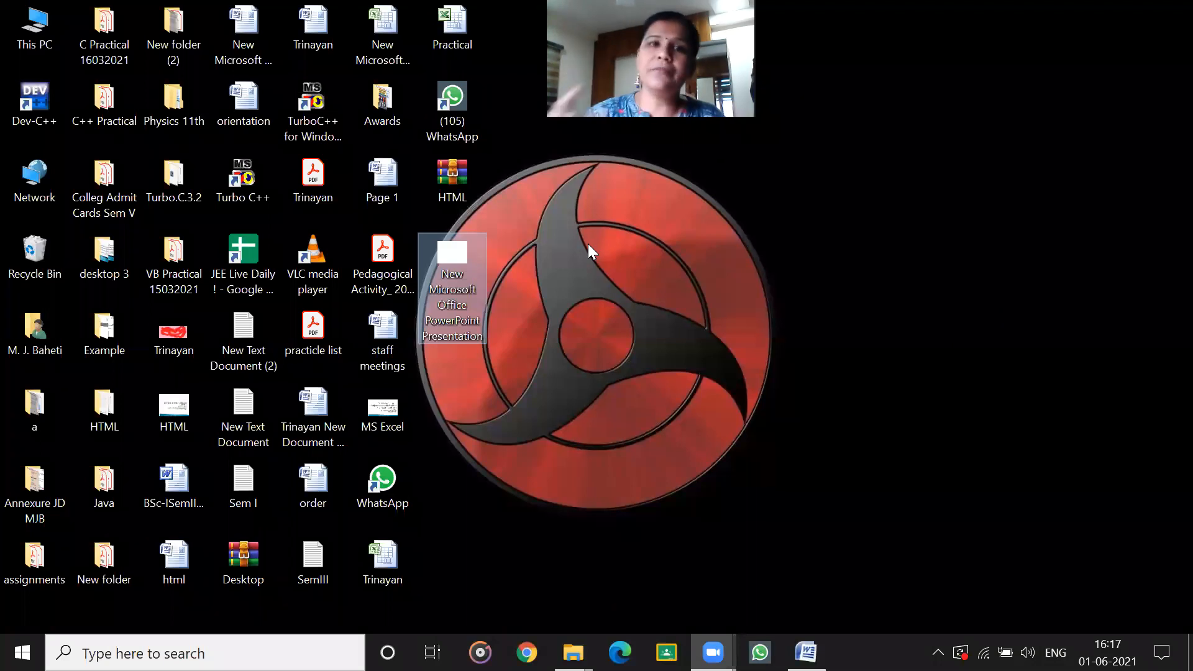
Rename the new PowerPoint presentation file on the desktop as Trinayan and open it.
double_click(452, 287)
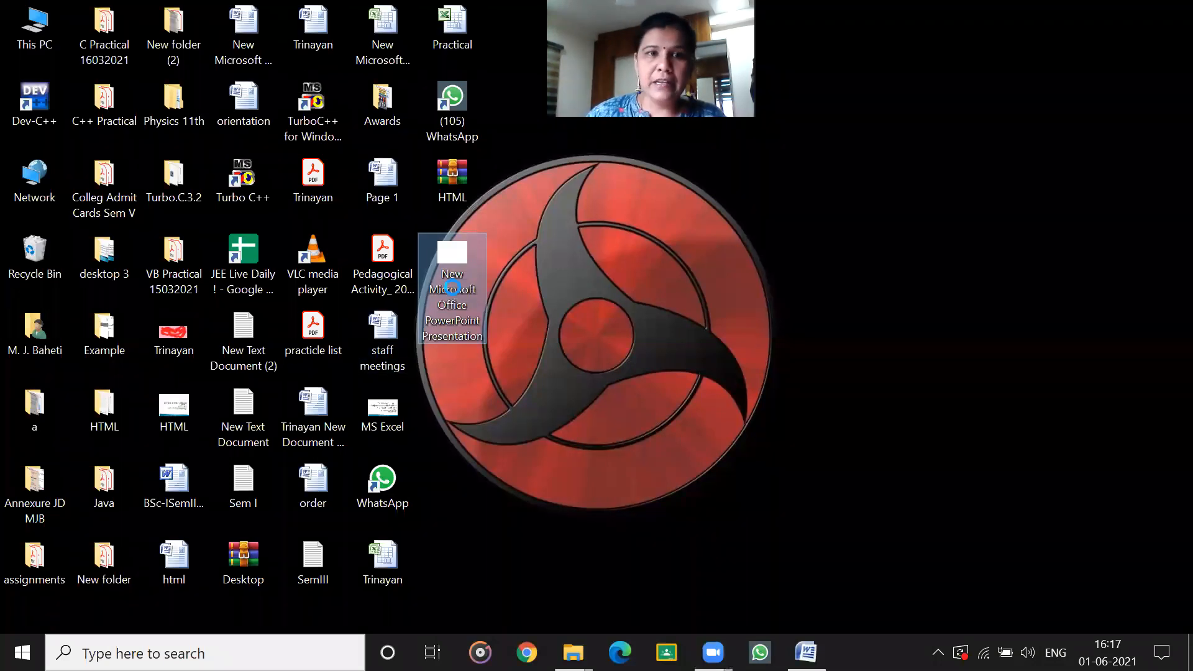
right_click(452, 287)
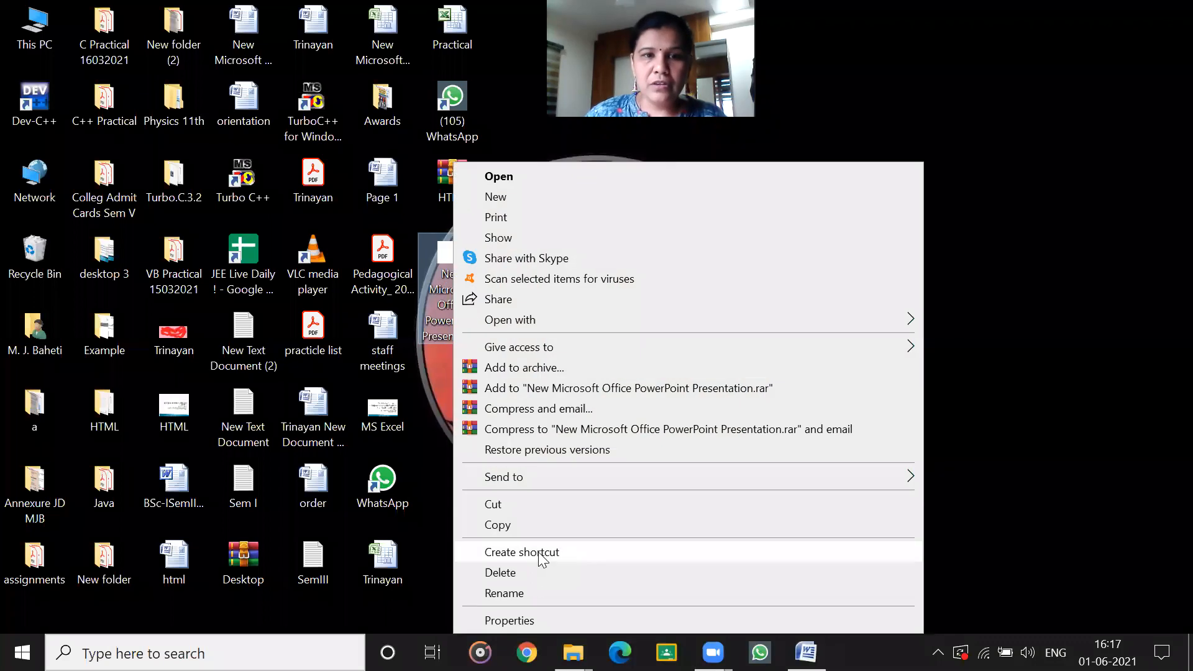
click(504, 593)
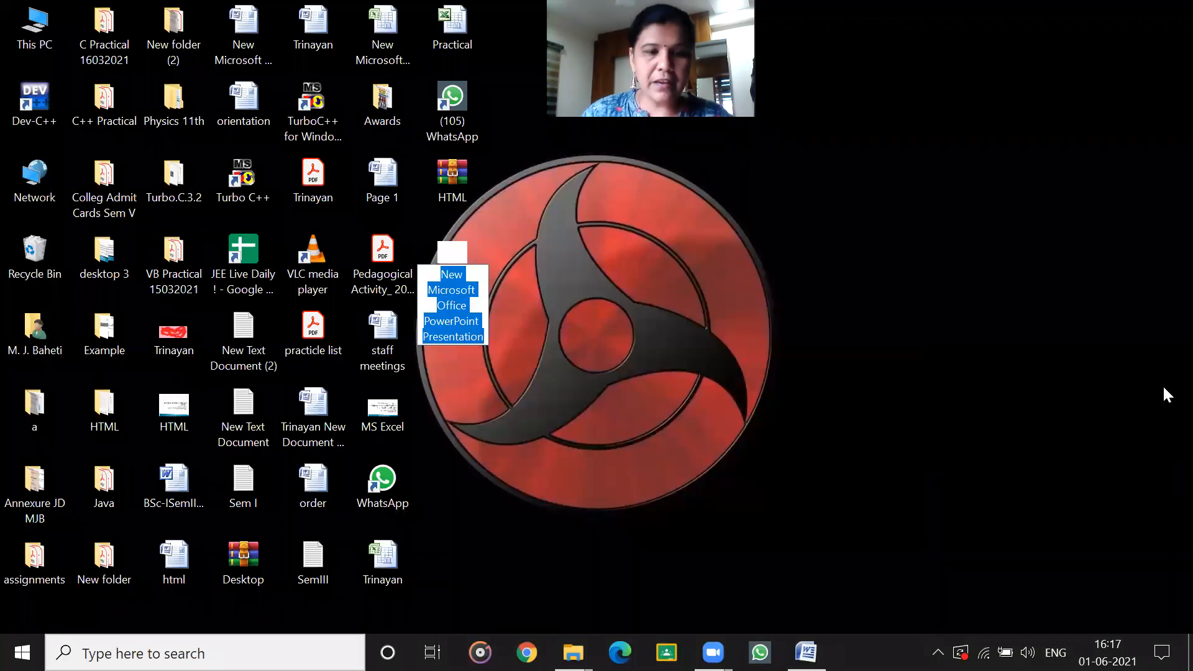
text(T)
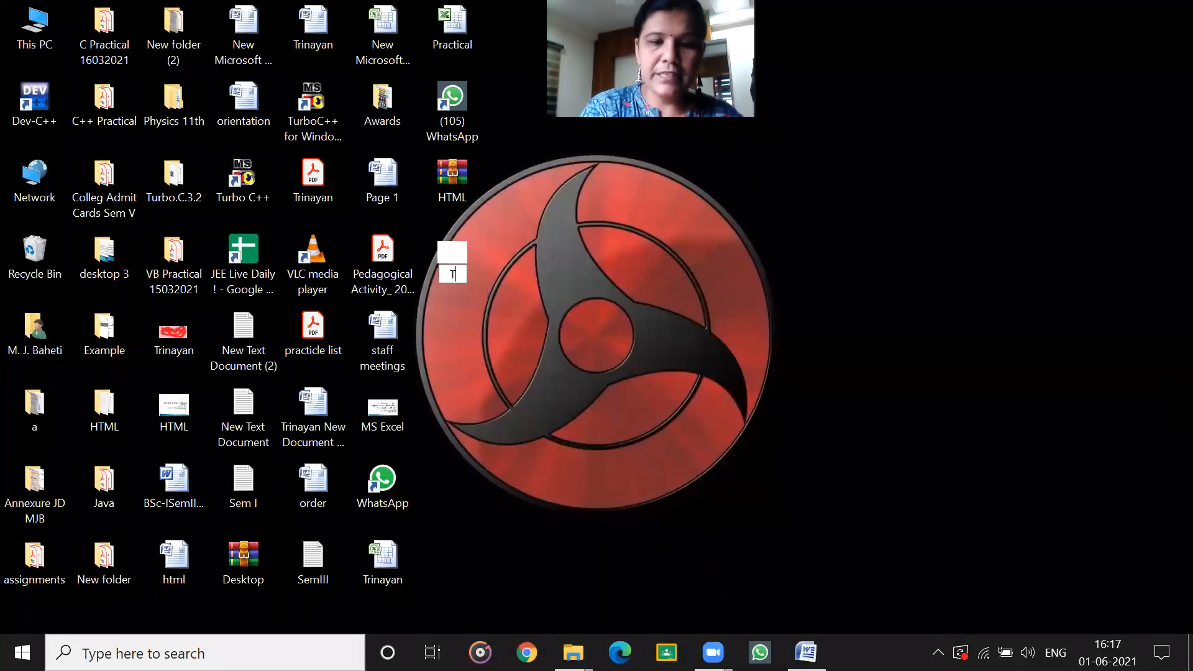
text(rinayan)
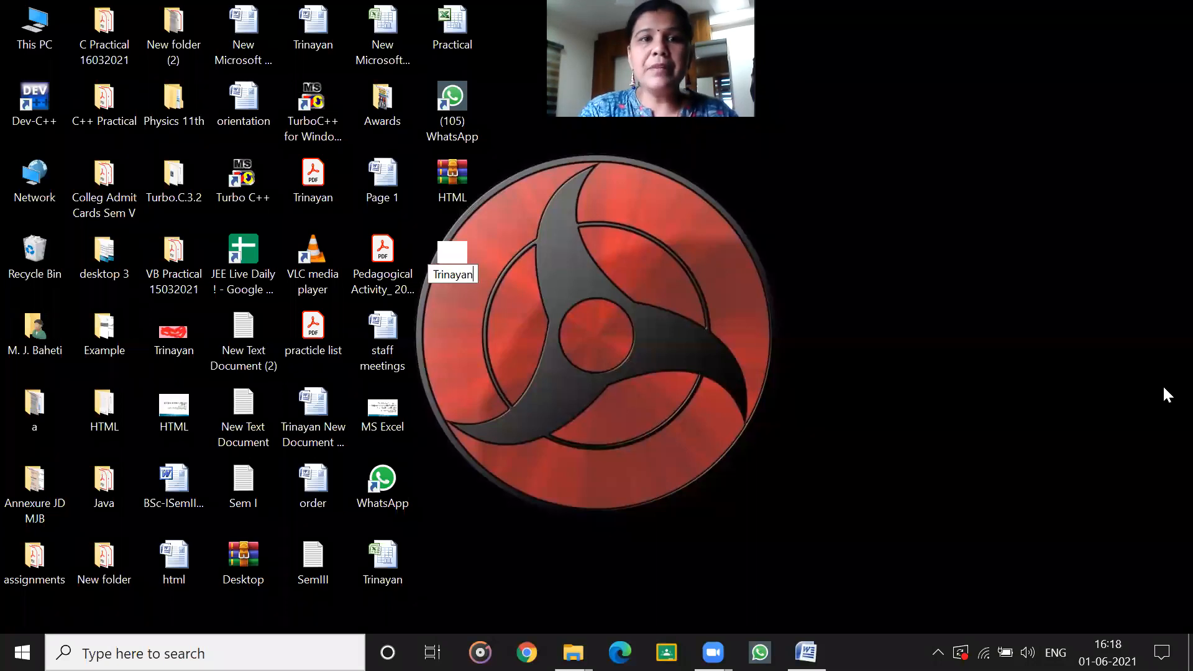
key(Return)
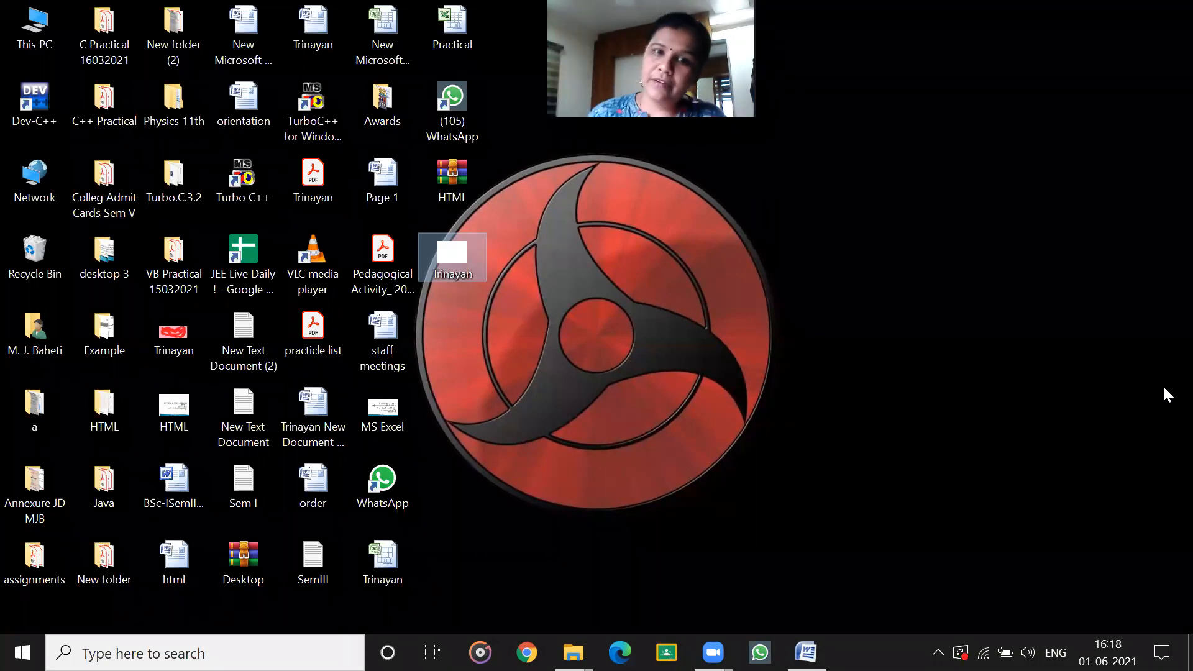
double_click(436, 251)
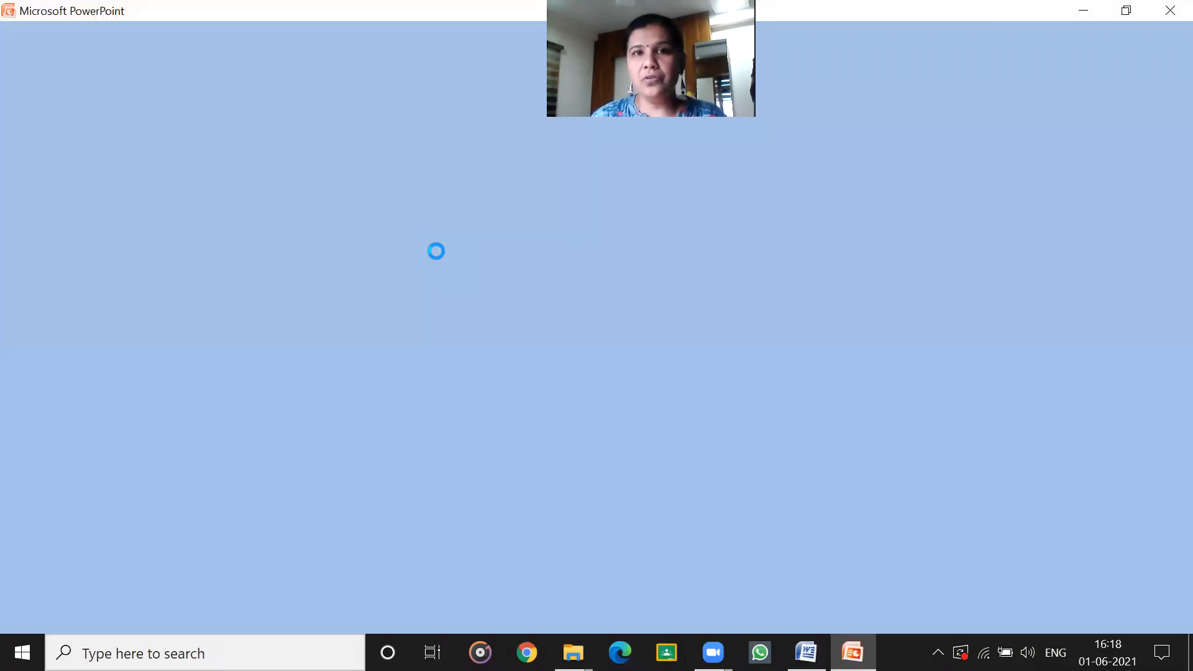
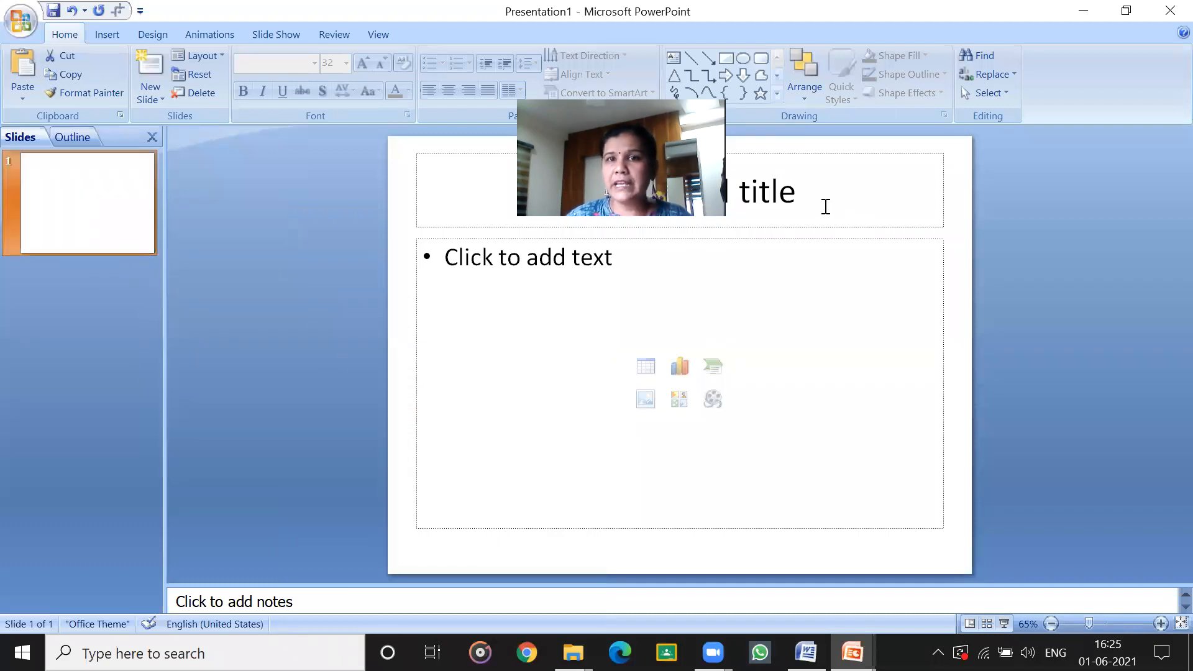
Undo the last slide layout change and add a second slide after slide 1.
key(ctrl+z)
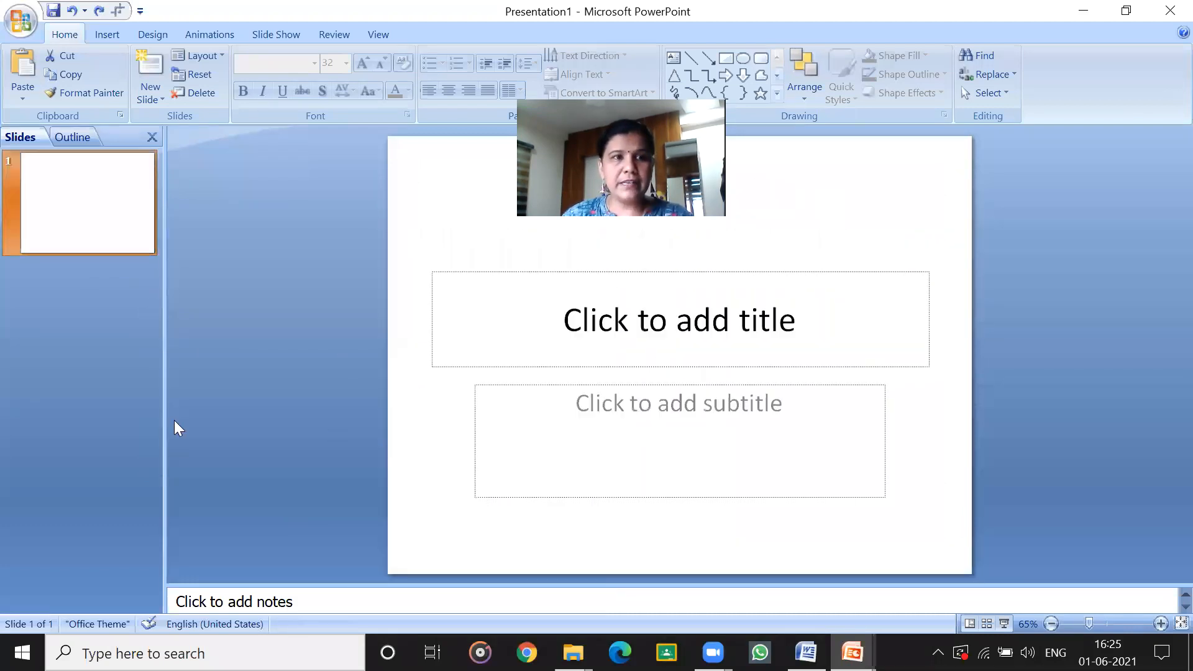
click(95, 340)
key(Return)
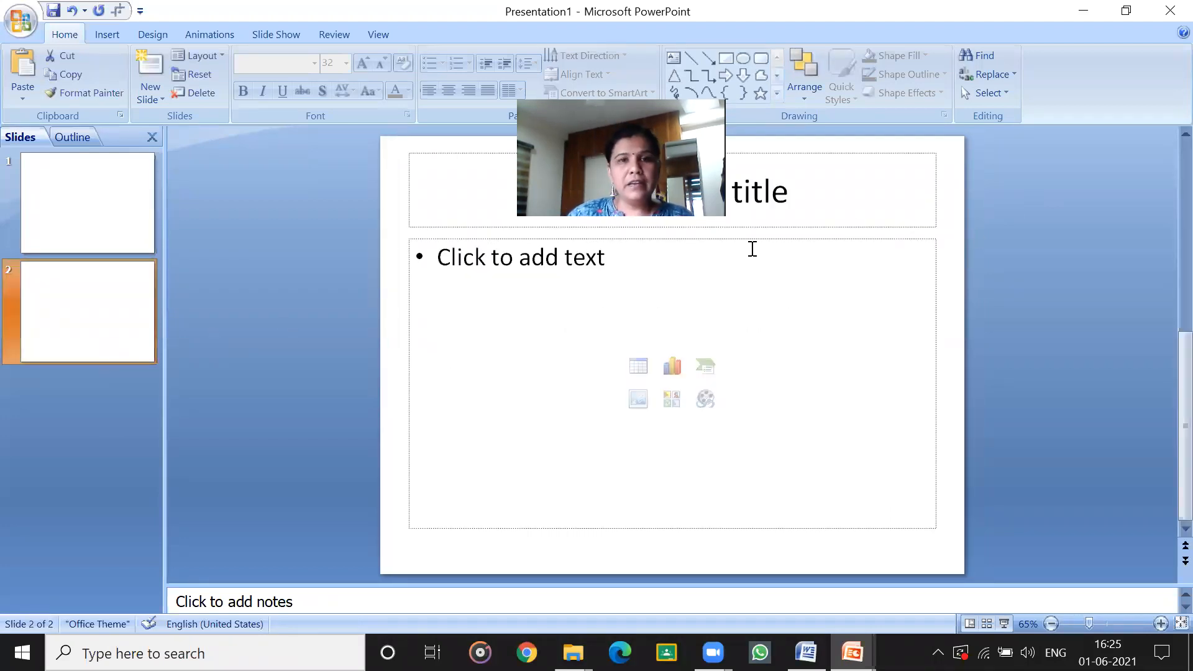
Try the Title Slide layout and the Section Header layout on slide 2.
right_click(93, 317)
mouse_move(173, 488)
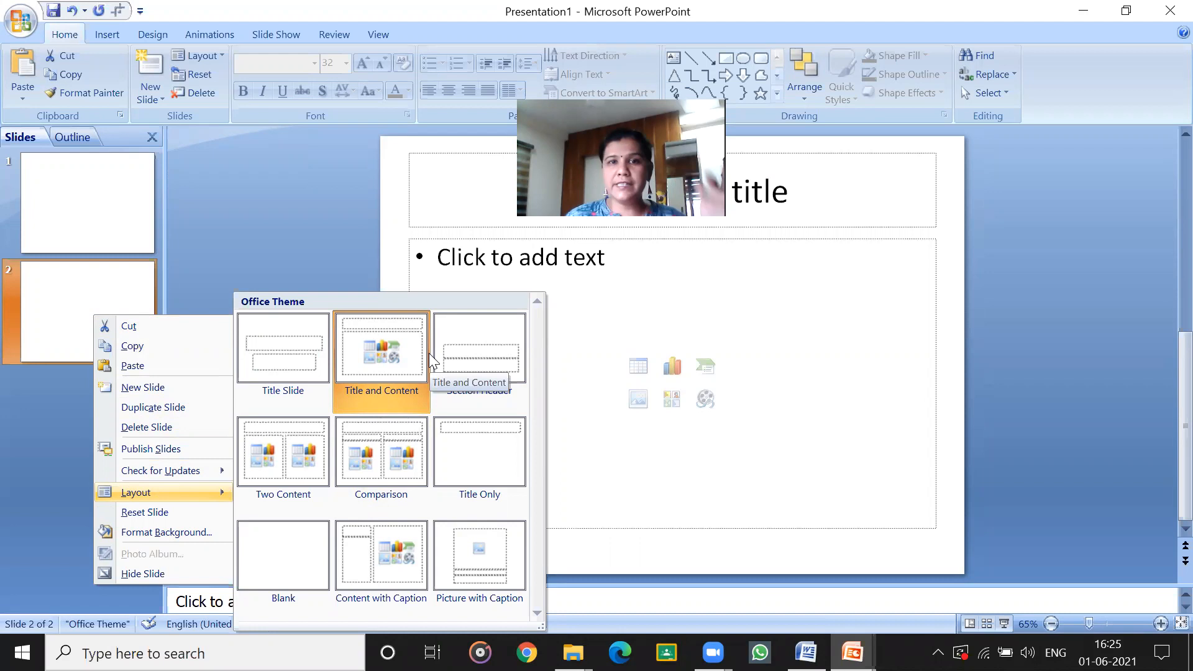
click(274, 327)
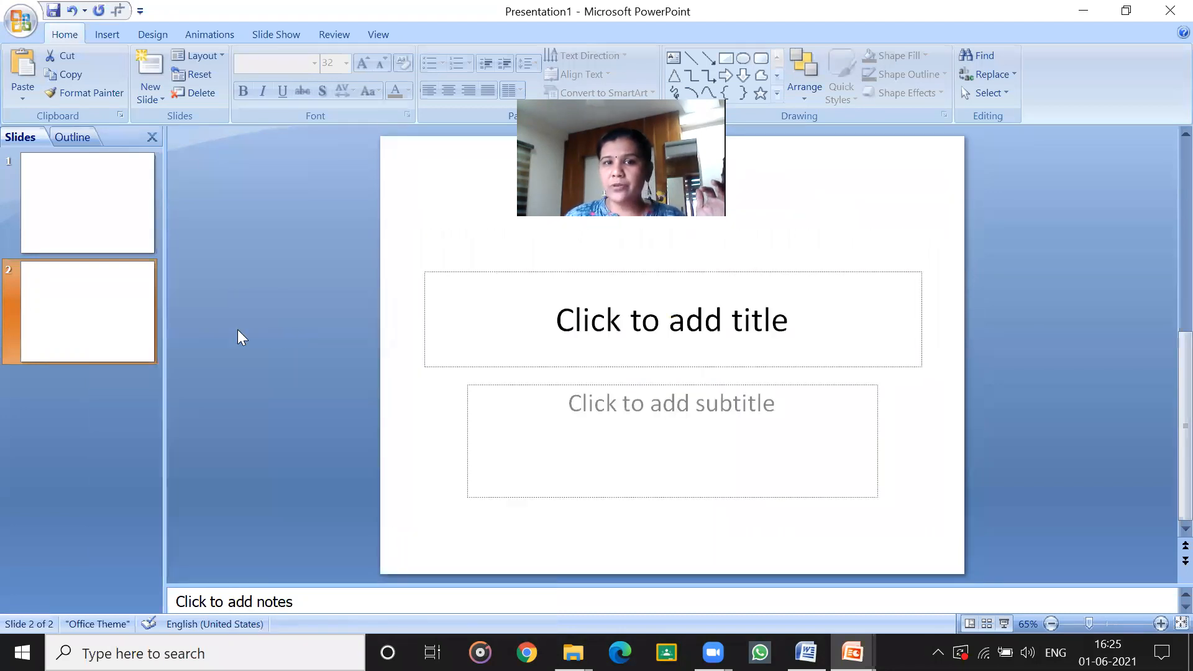
right_click(101, 290)
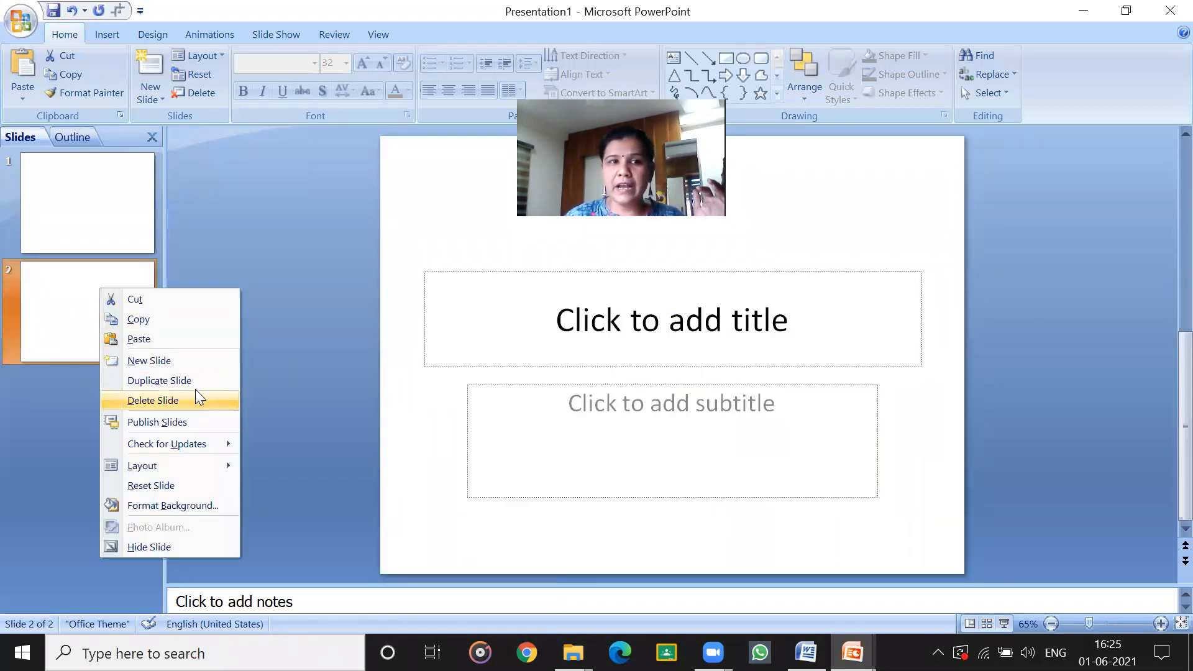
mouse_move(182, 456)
click(477, 354)
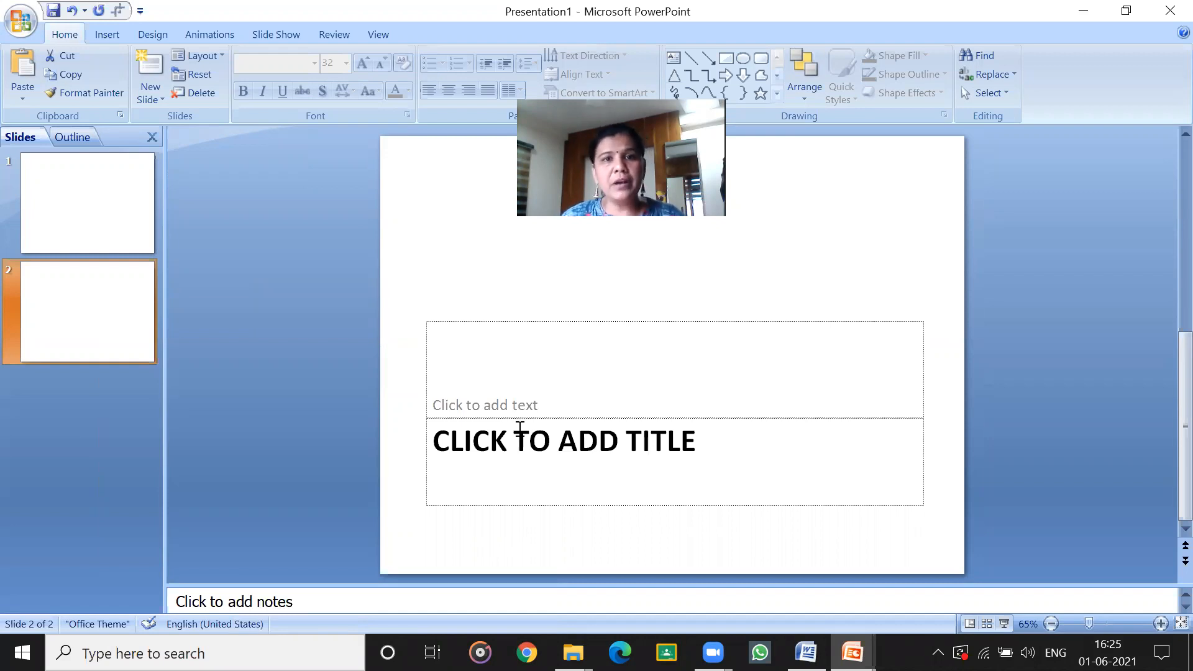
Apply the Blank layout to slide 2.
click(58, 208)
click(93, 300)
right_click(91, 295)
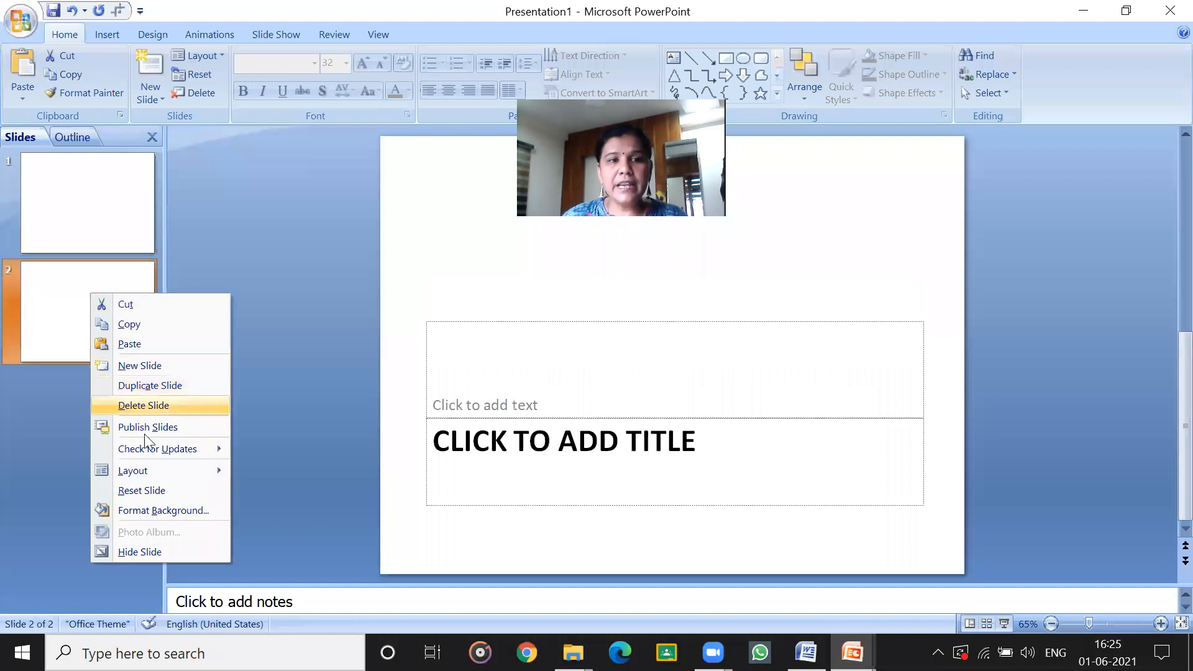
mouse_move(143, 472)
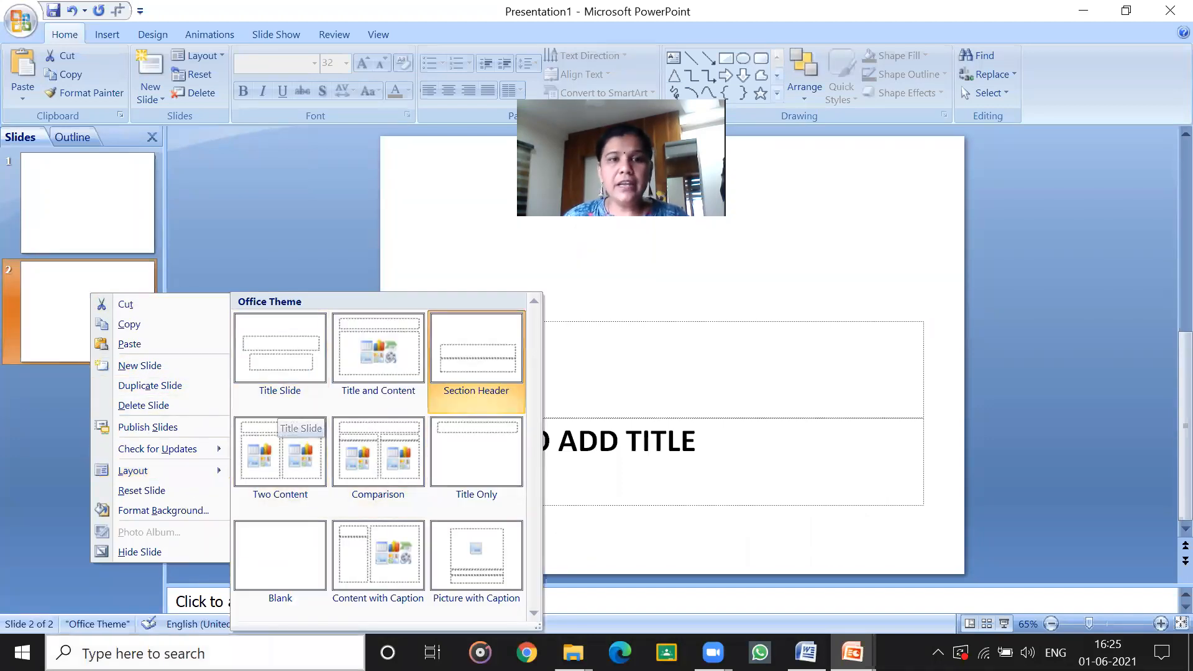
click(276, 558)
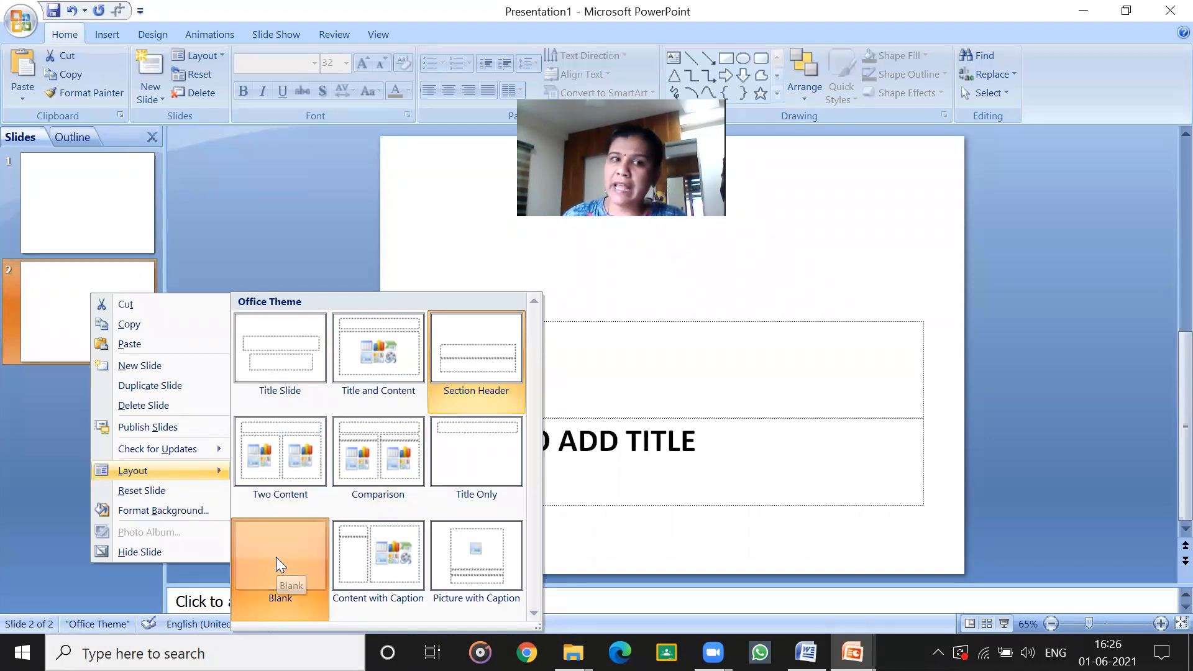
Change the layout of slide 2 to Title Only.
right_click(113, 274)
mouse_move(153, 449)
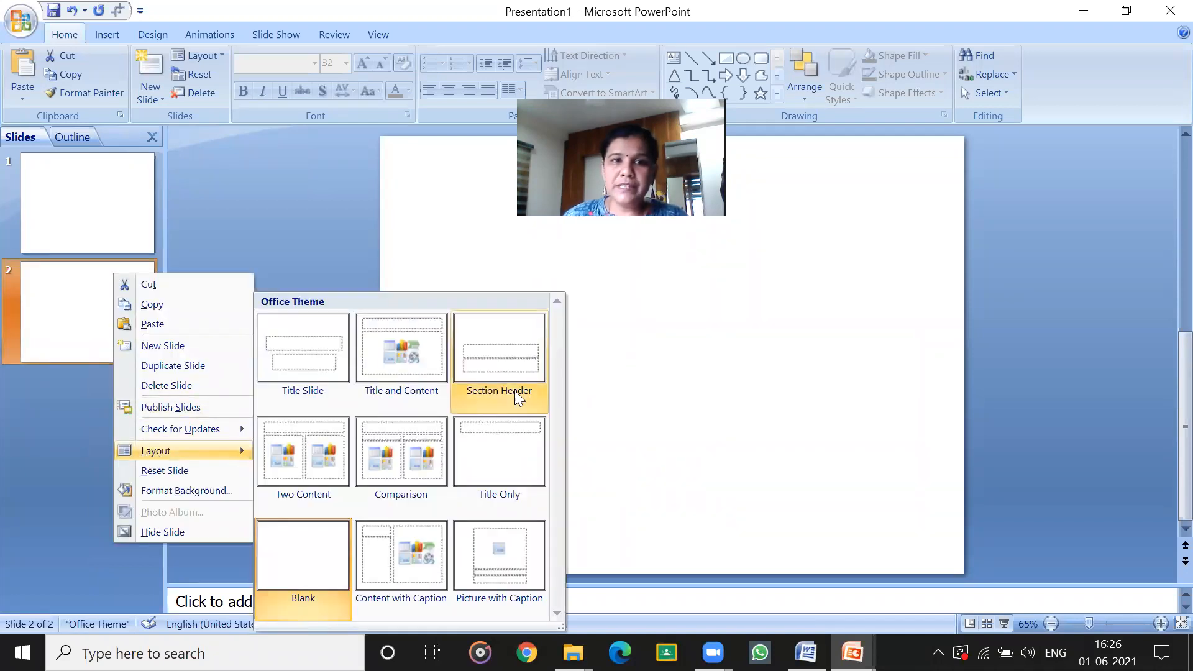
click(486, 466)
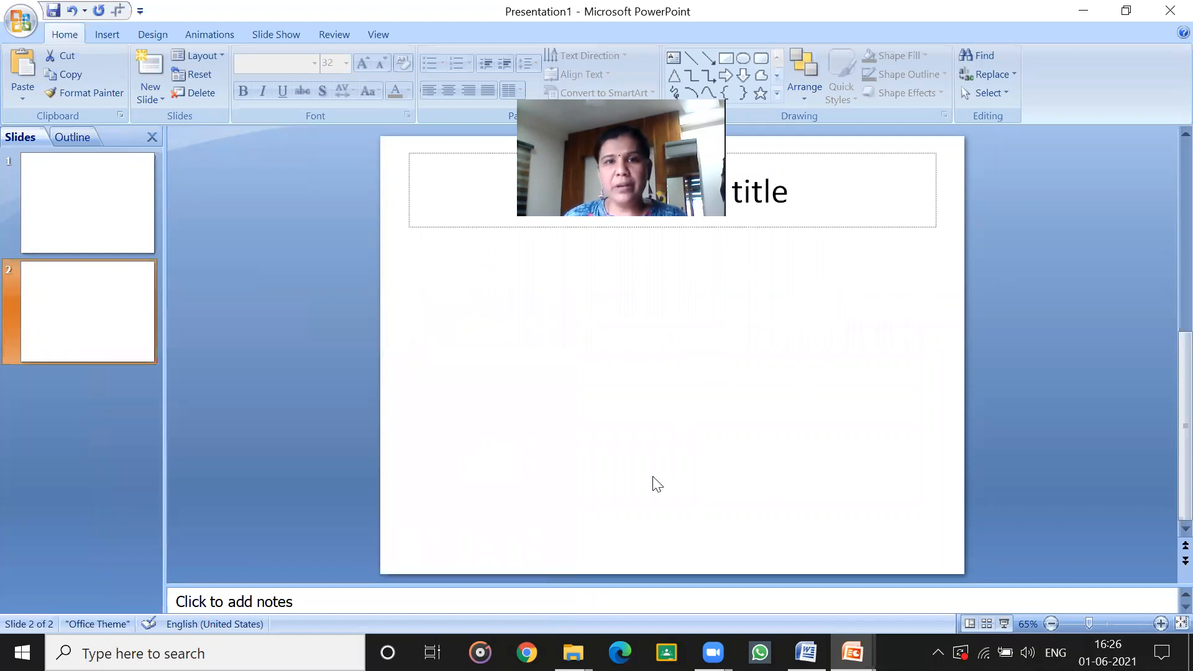
Enter the title Questions on slide 2, preview the slide as a slide show, and return to editing.
click(799, 180)
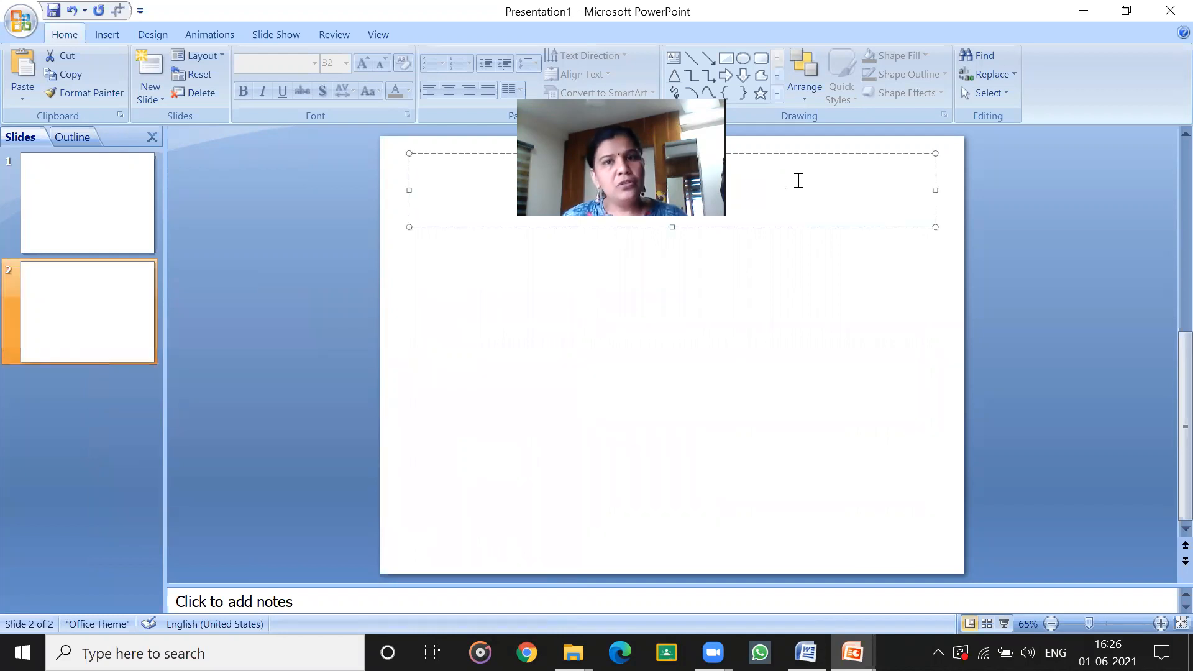
text(Quest)
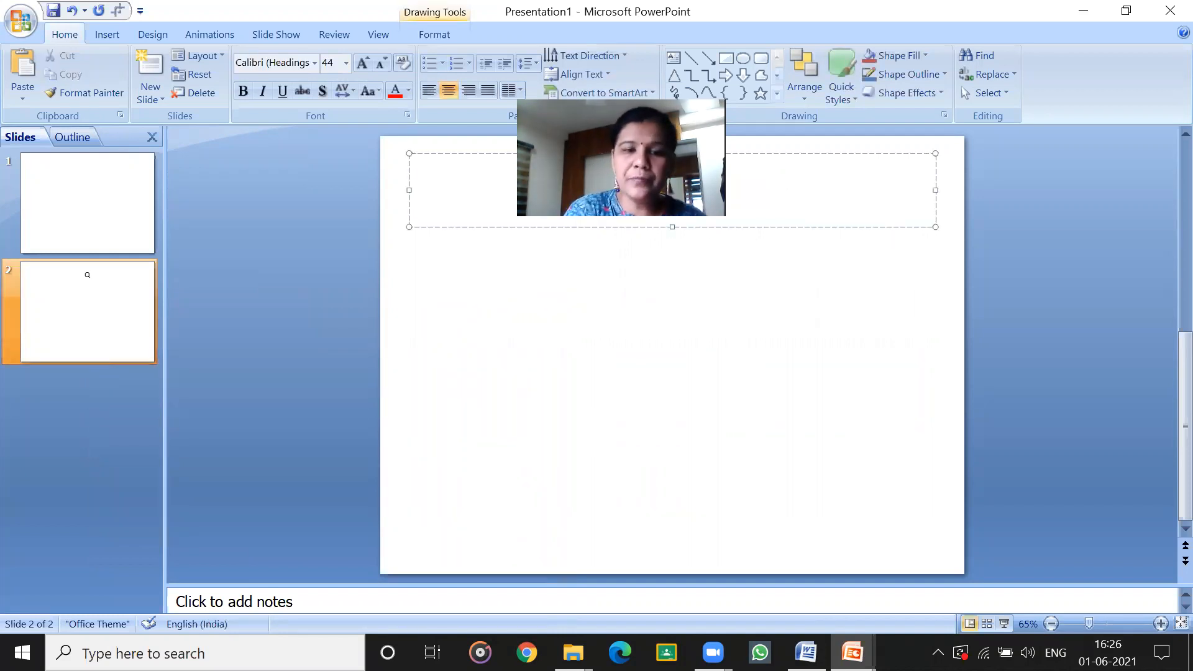
text(ions)
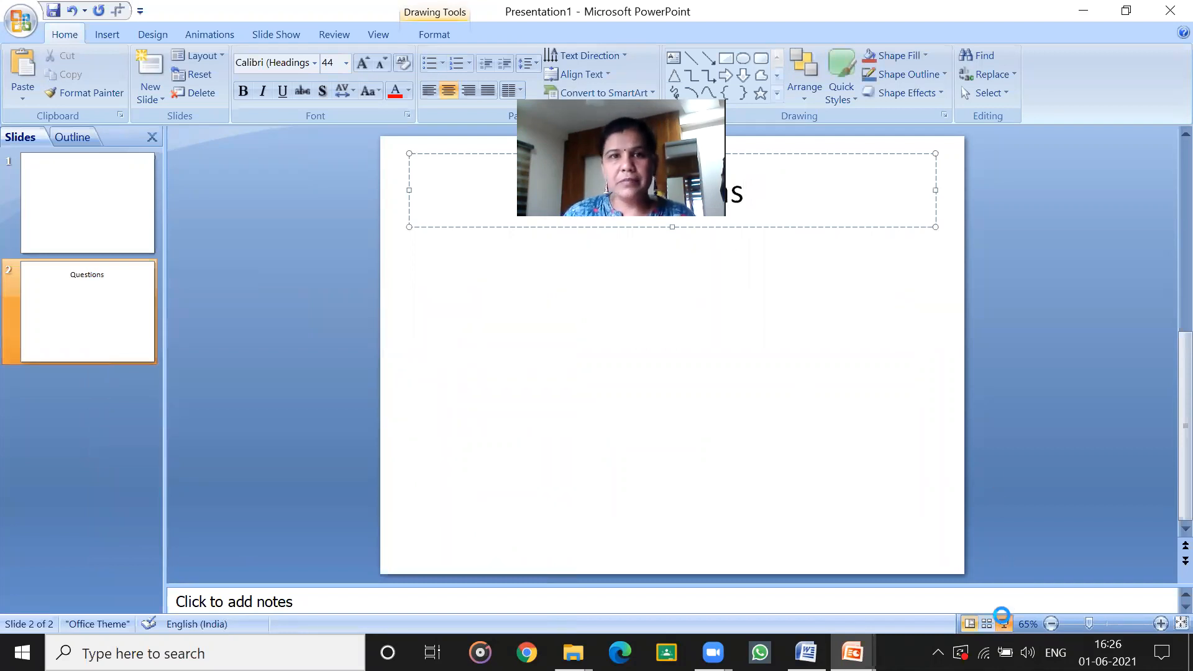
click(1003, 623)
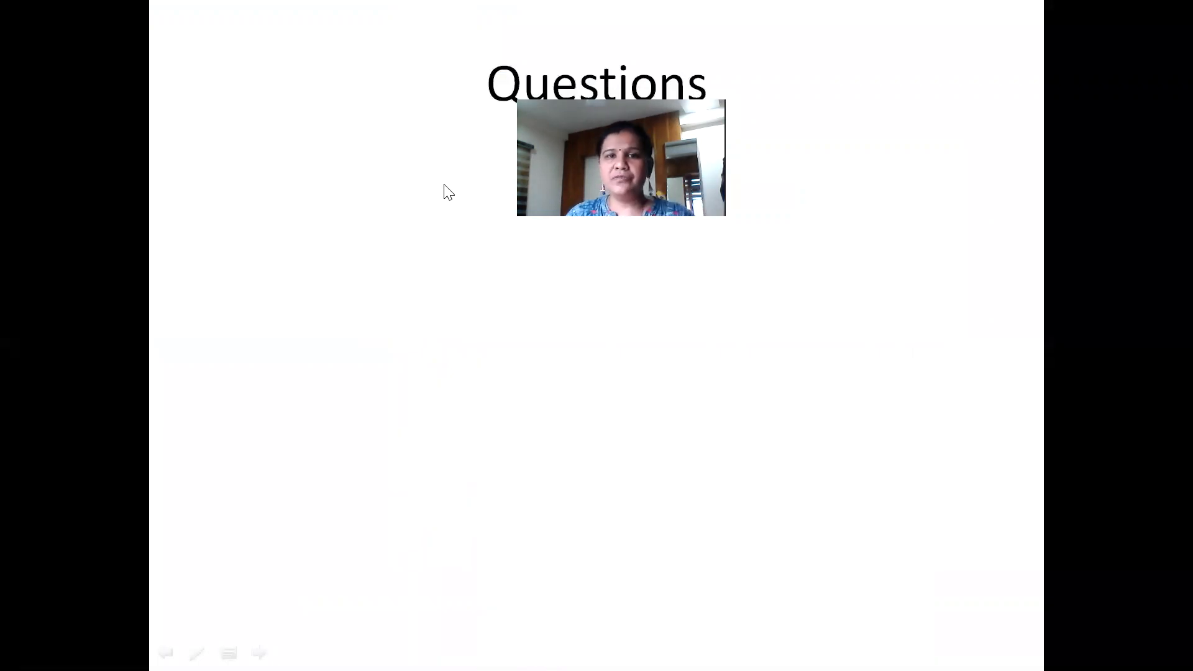
key(Escape)
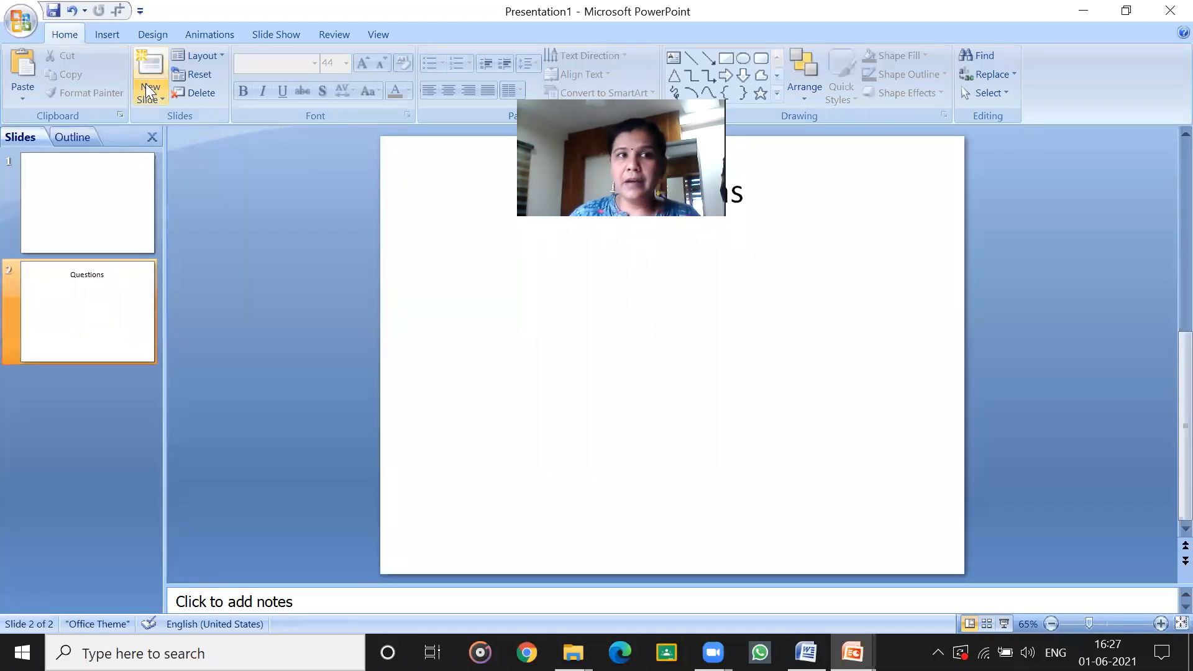
Add a third slide at the end of the presentation, after the Questions slide.
click(61, 369)
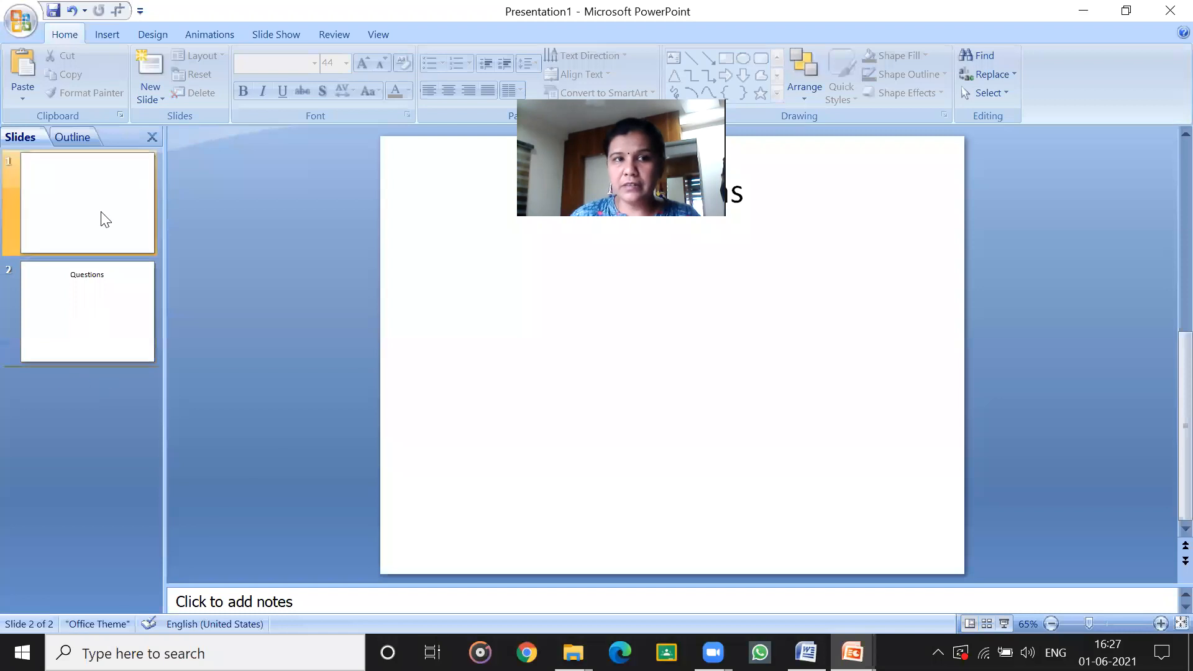
click(147, 75)
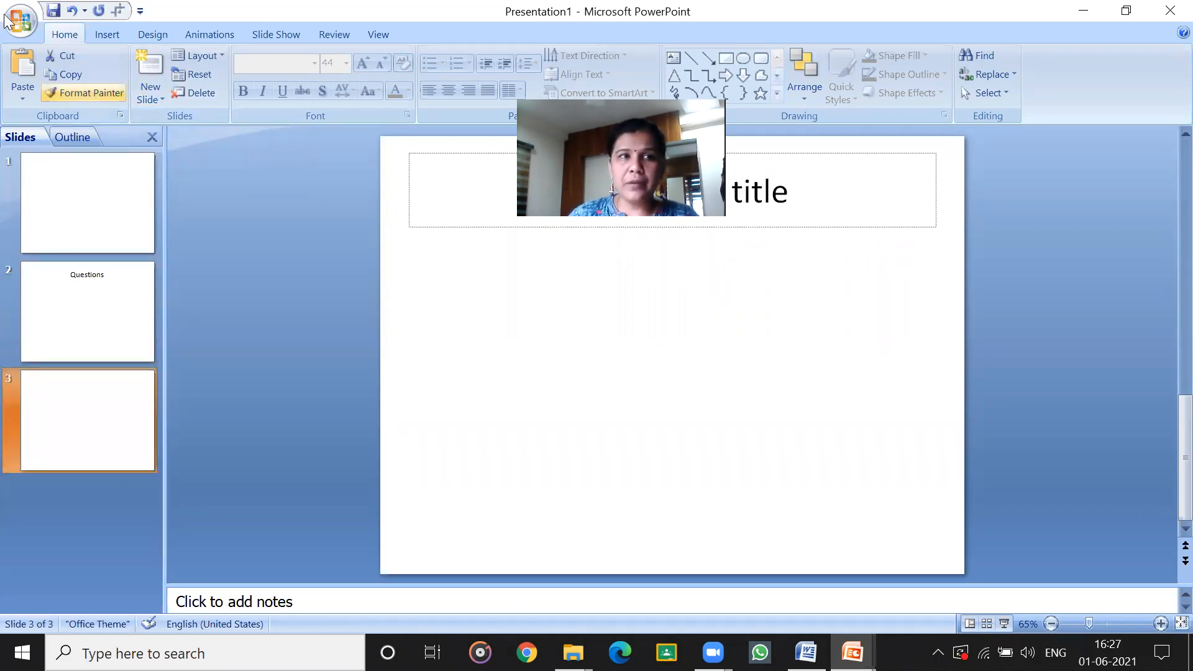
click(94, 37)
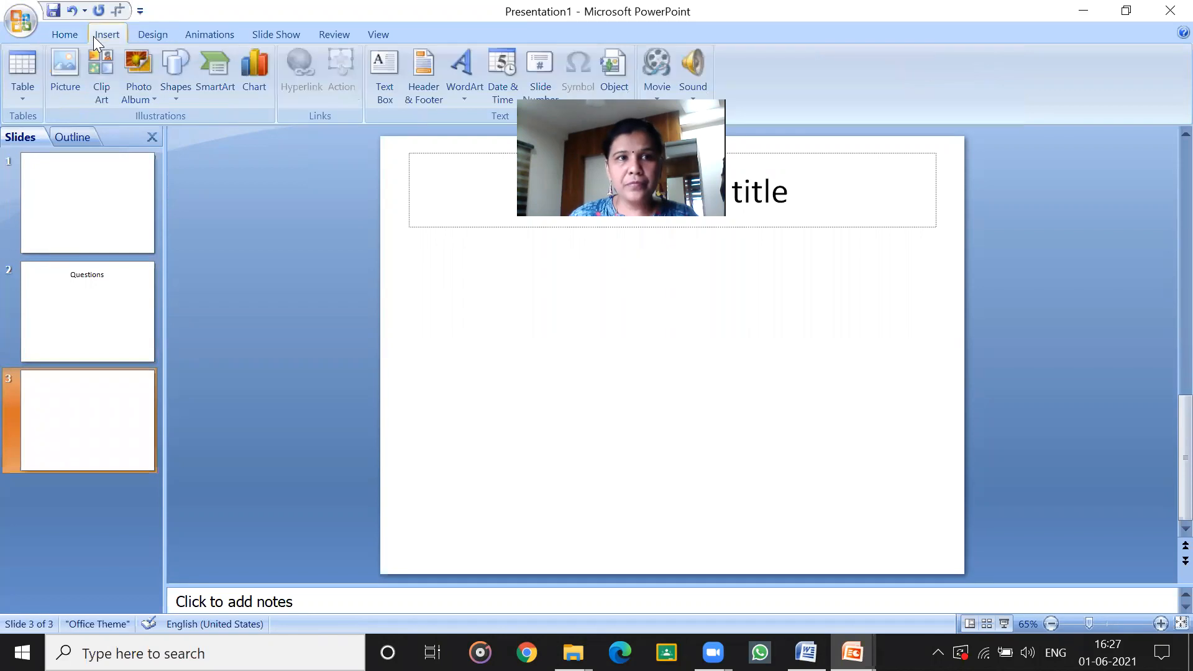
click(22, 21)
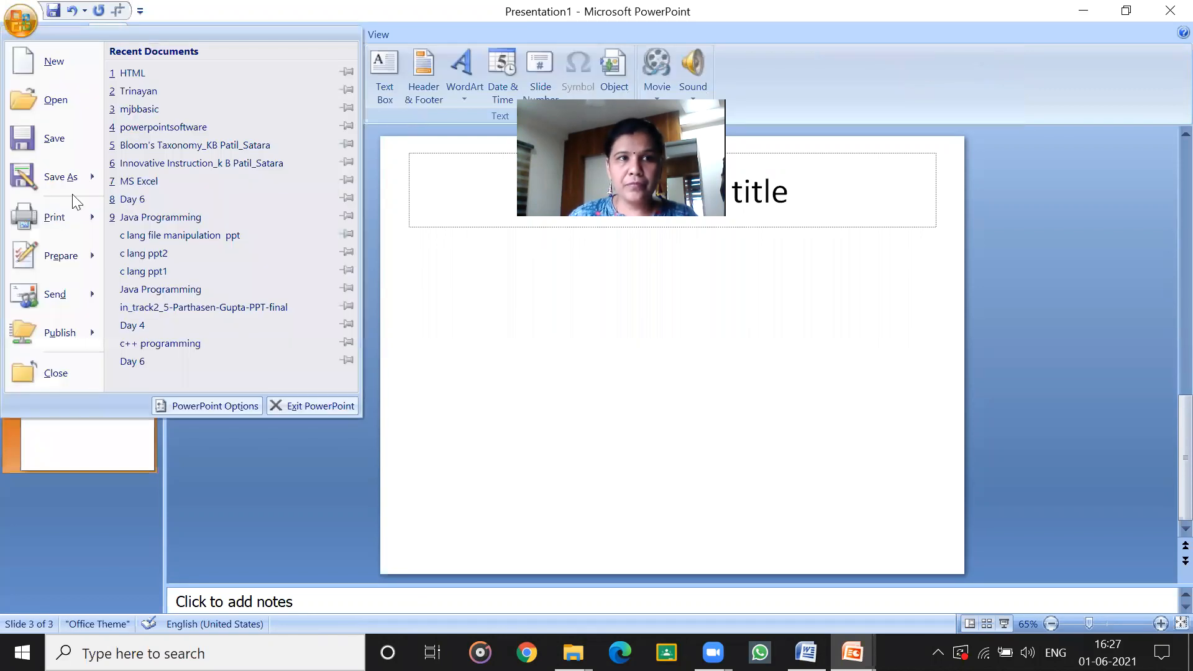
click(116, 477)
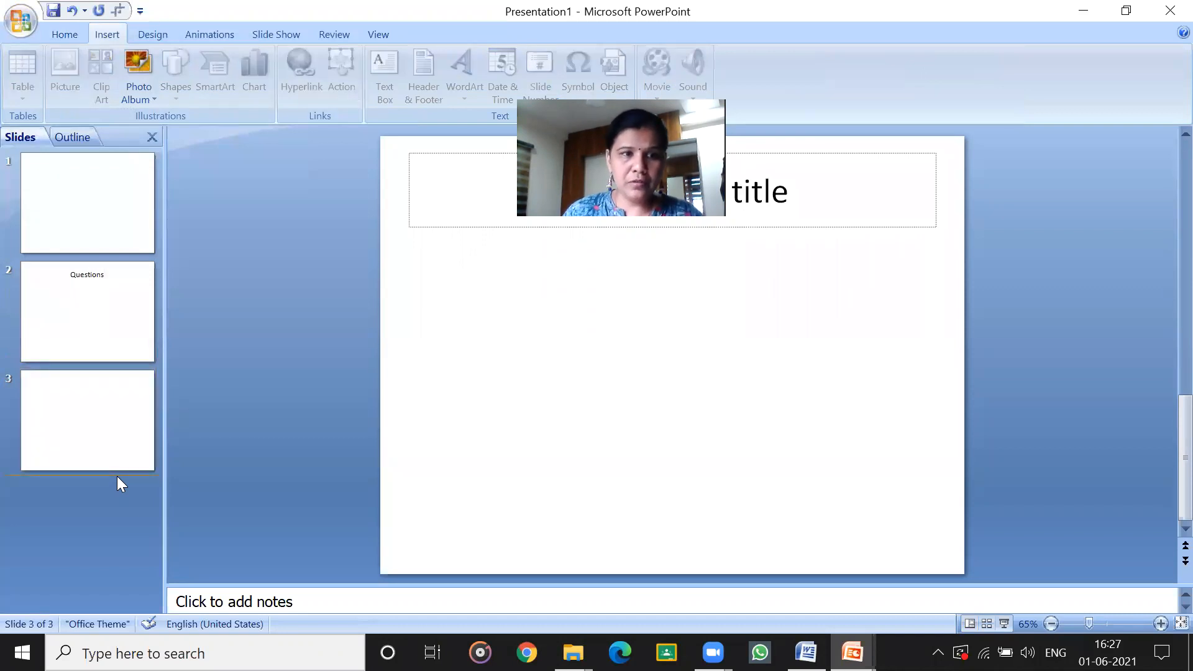
click(114, 438)
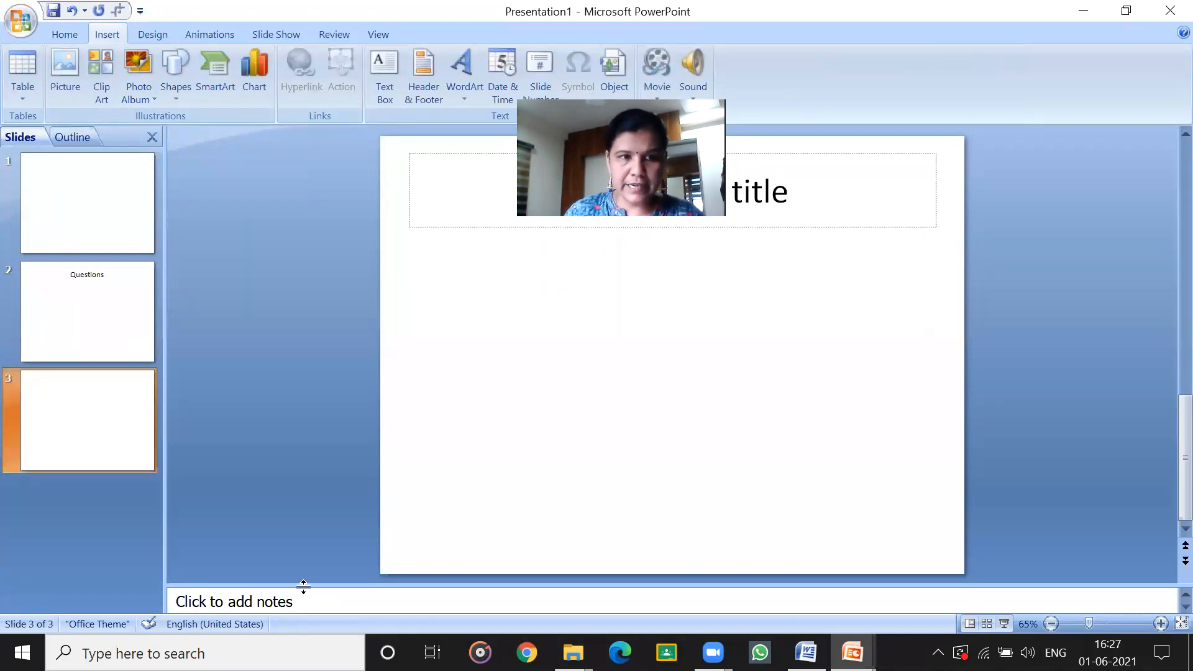
Add two more new slides to the presentation, each inserted directly after slide 3.
click(131, 474)
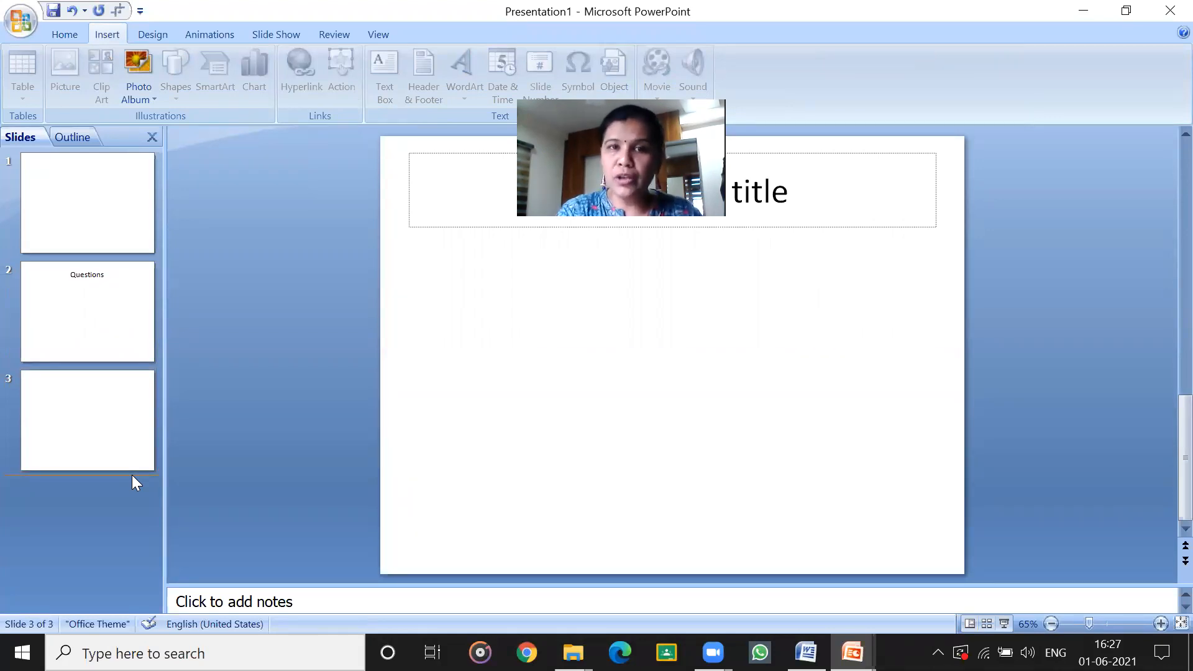
key(Return)
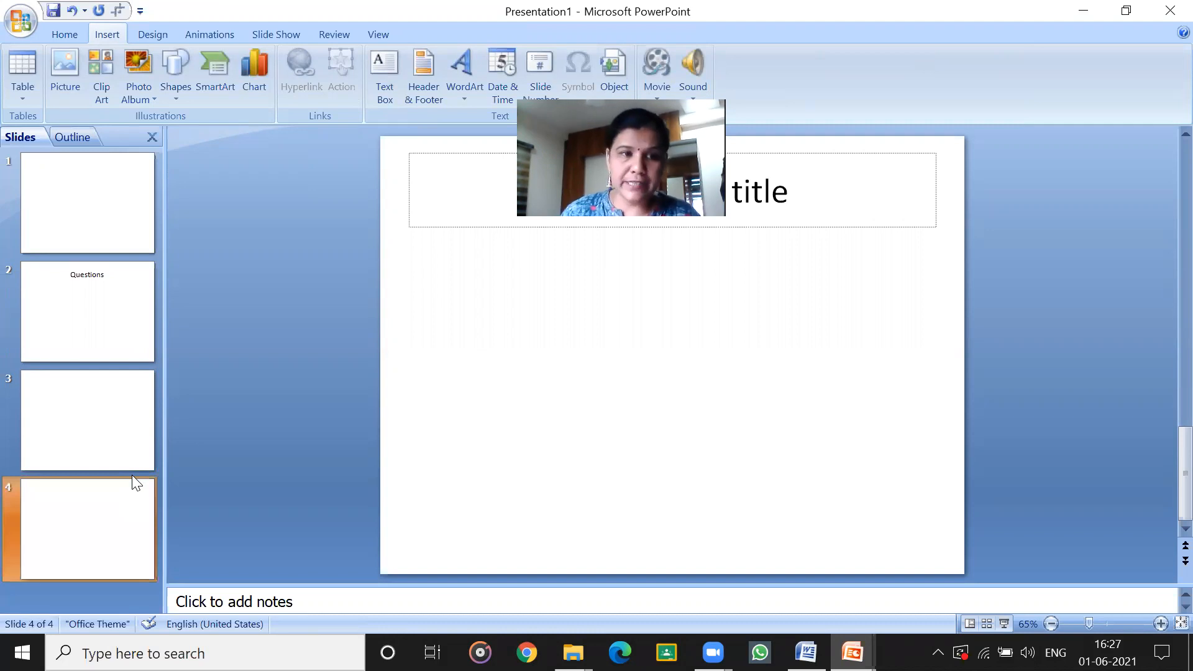
click(93, 414)
right_click(93, 414)
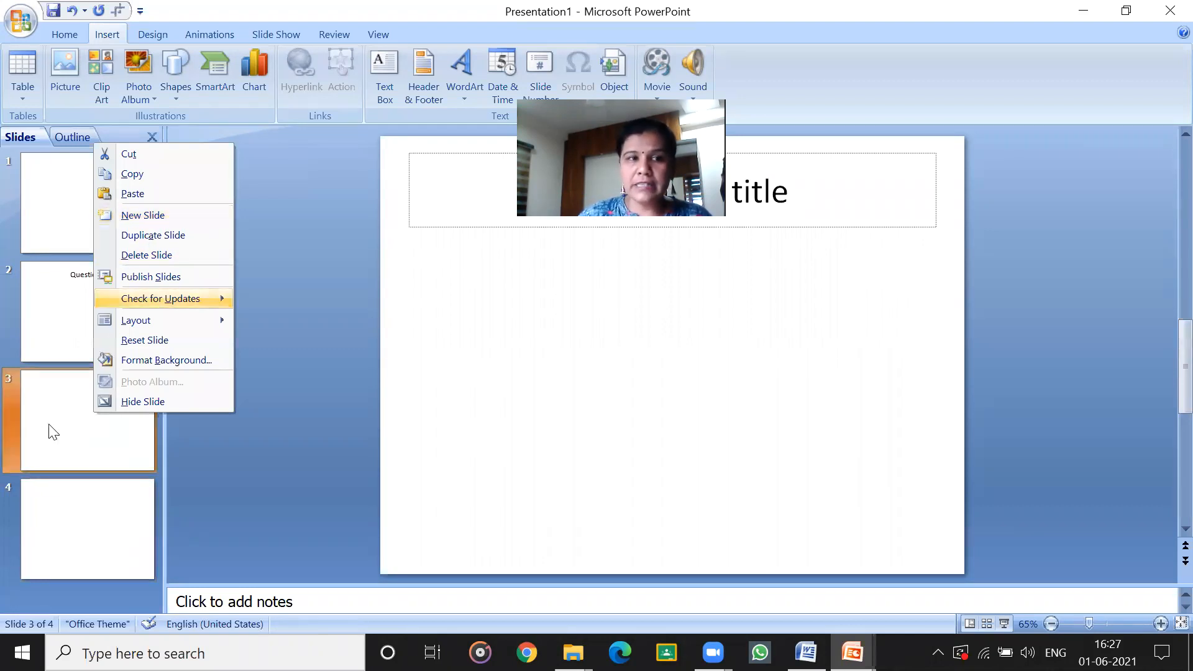
click(168, 206)
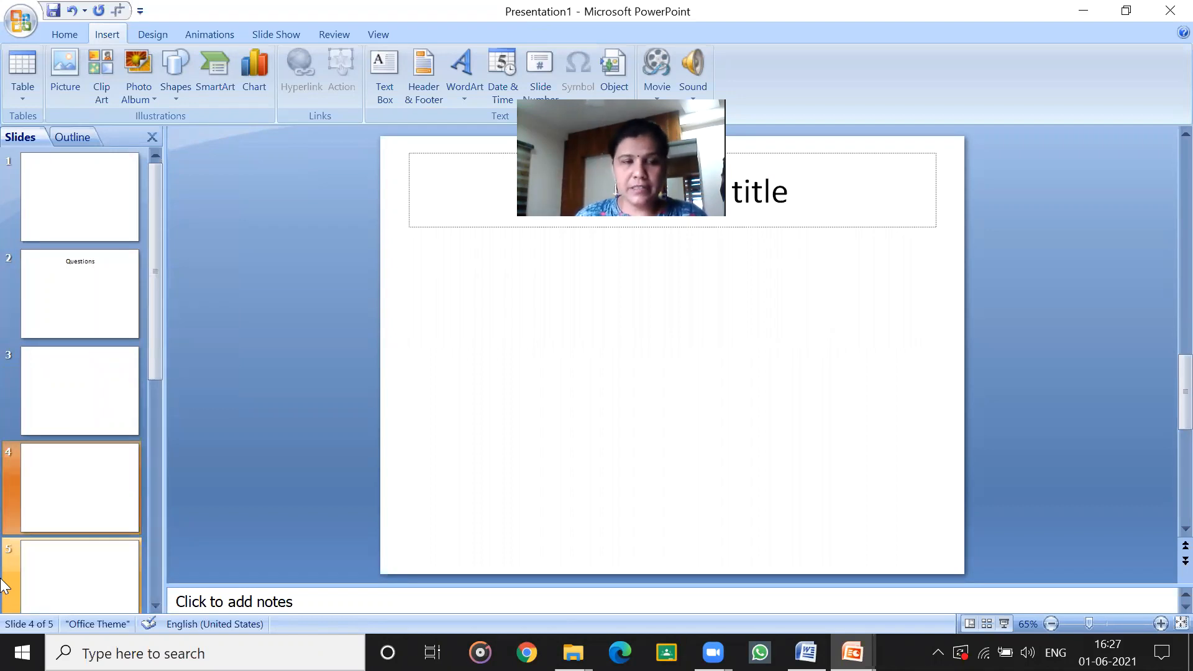
click(21, 403)
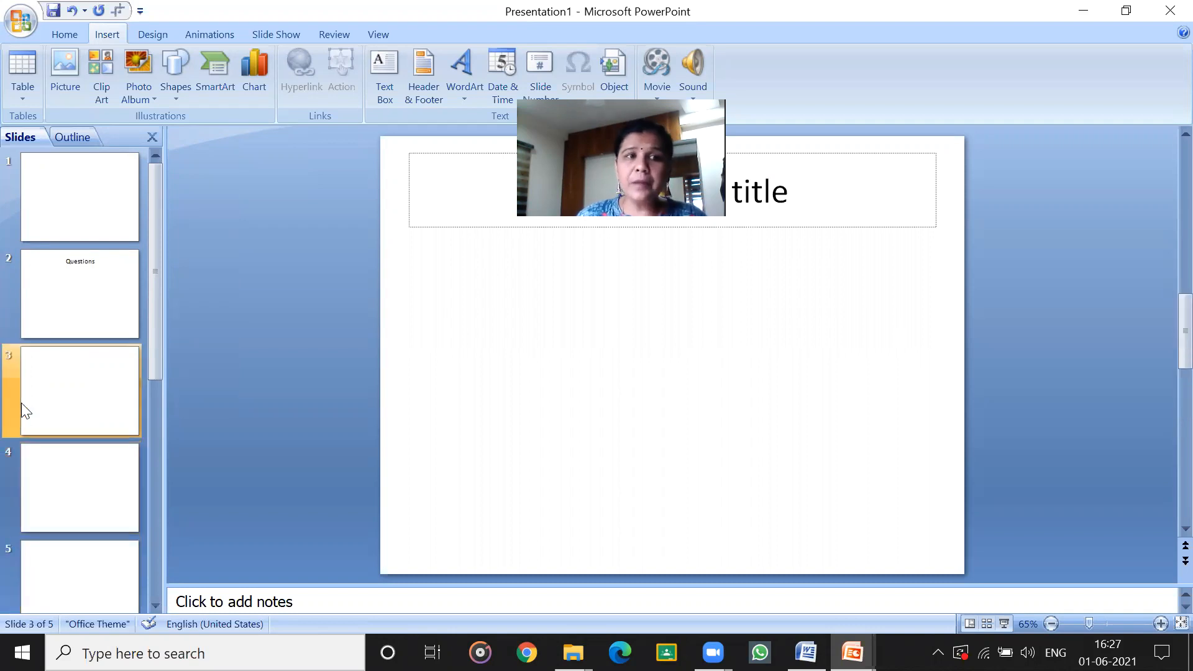
click(54, 460)
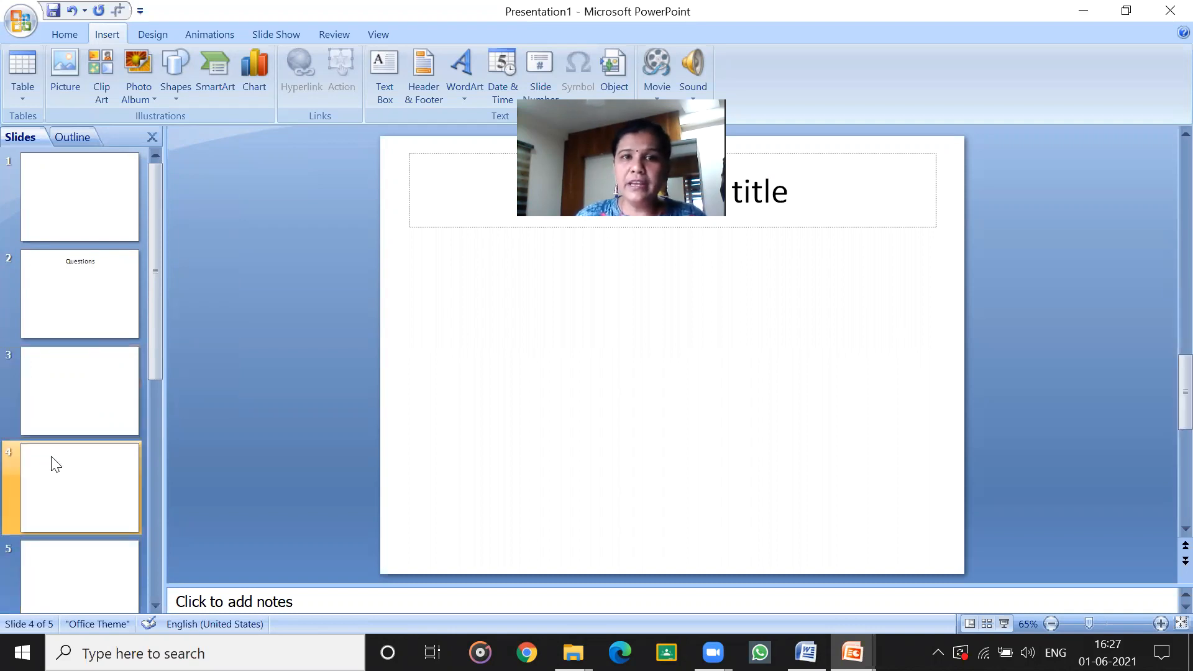
click(37, 590)
Change the layout of slide 3 to Title and Content.
click(54, 384)
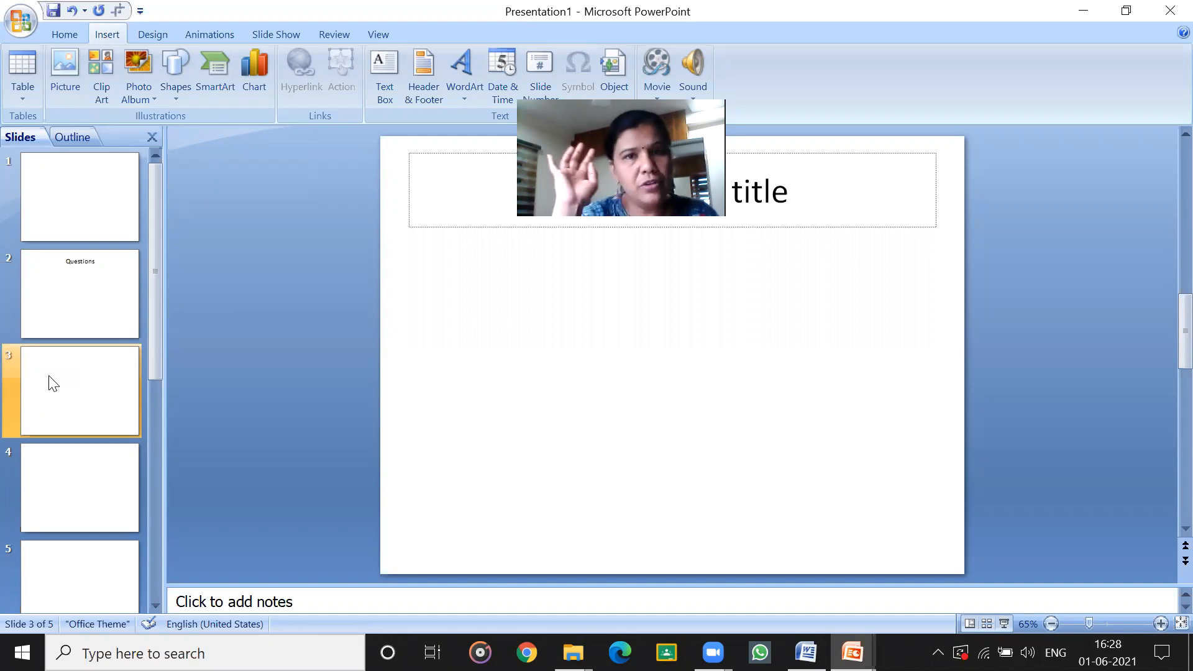
right_click(110, 373)
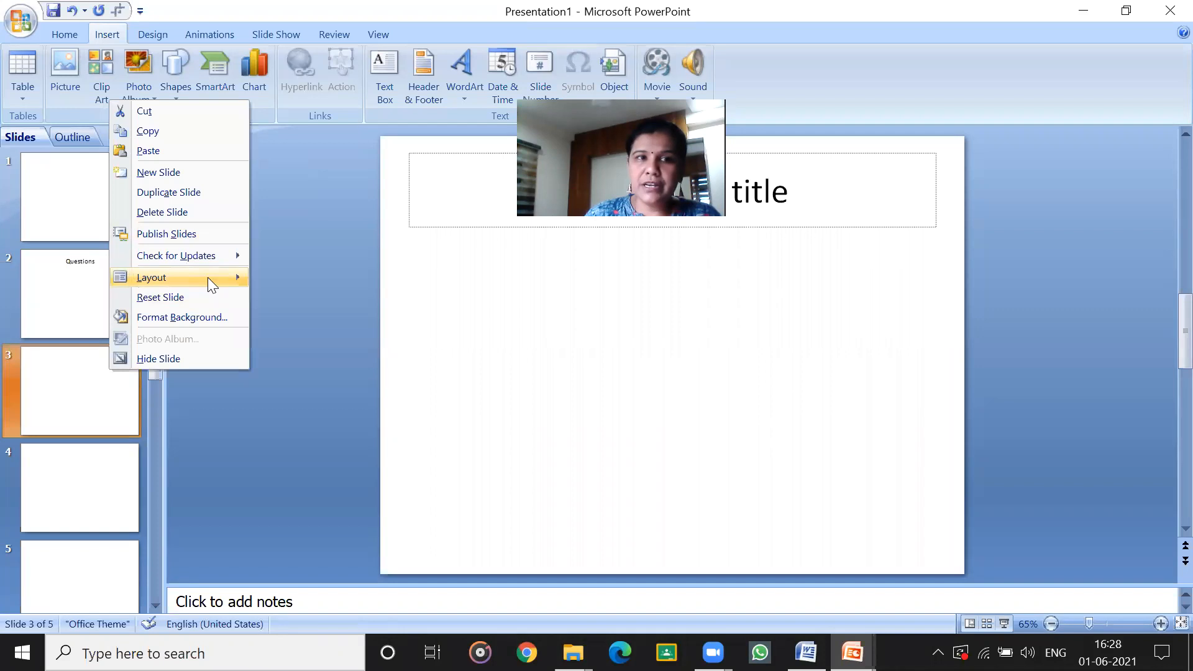
mouse_move(208, 277)
click(421, 331)
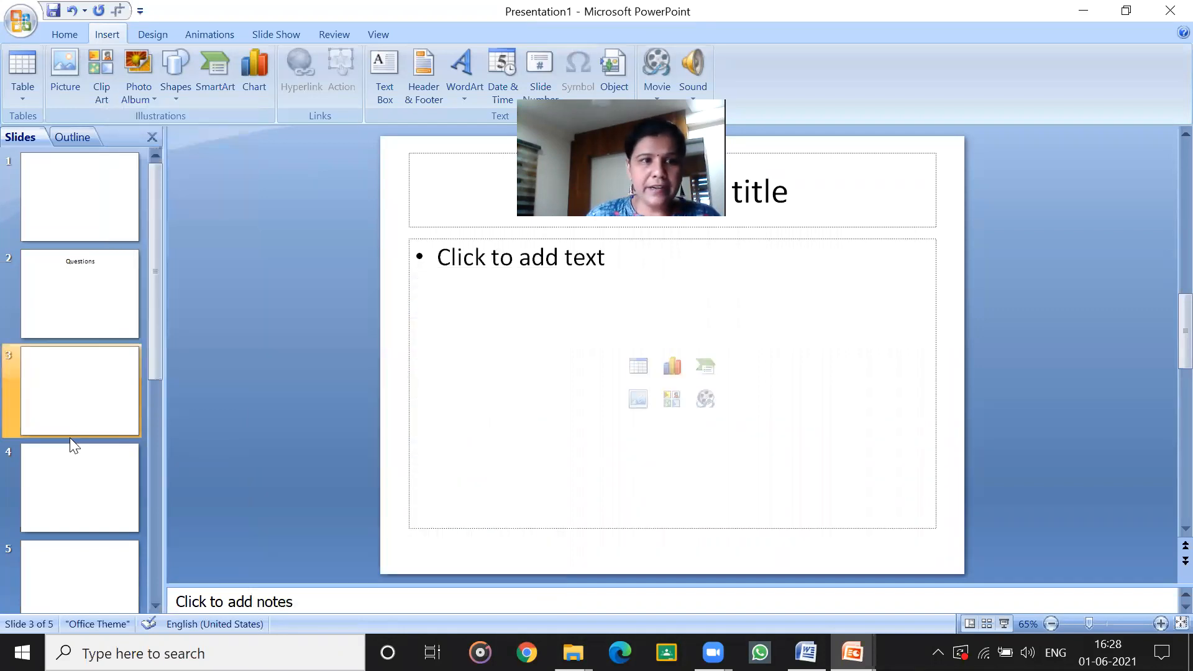
Change the layout of slide 4 to Title and Content.
right_click(73, 449)
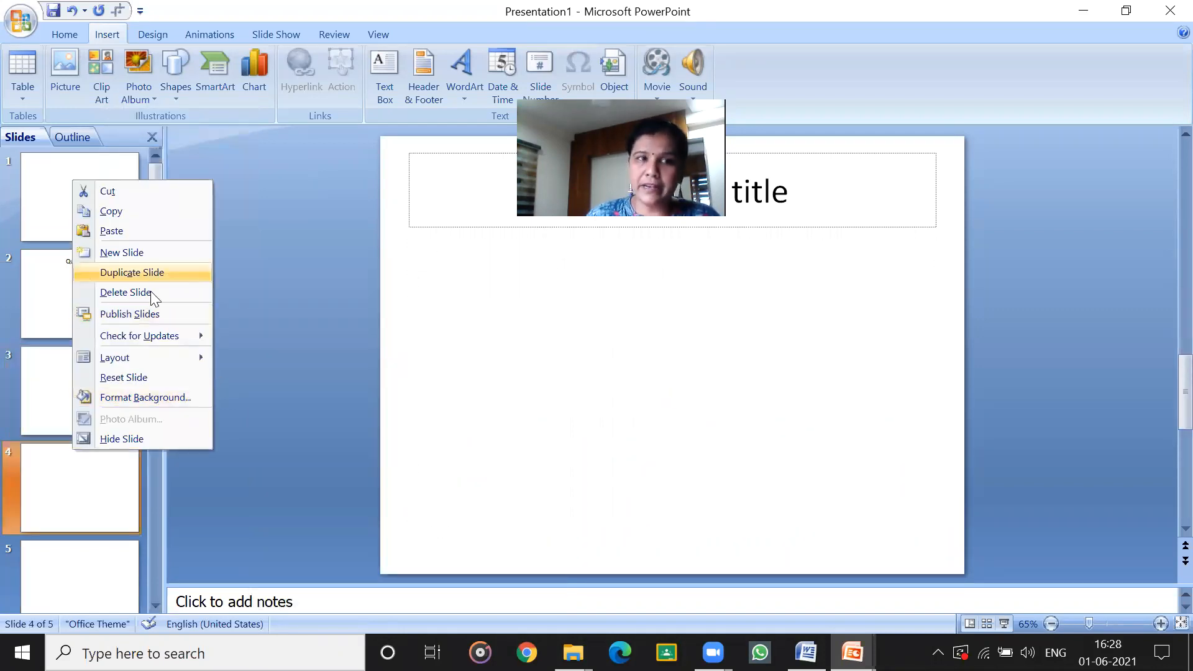
mouse_move(121, 357)
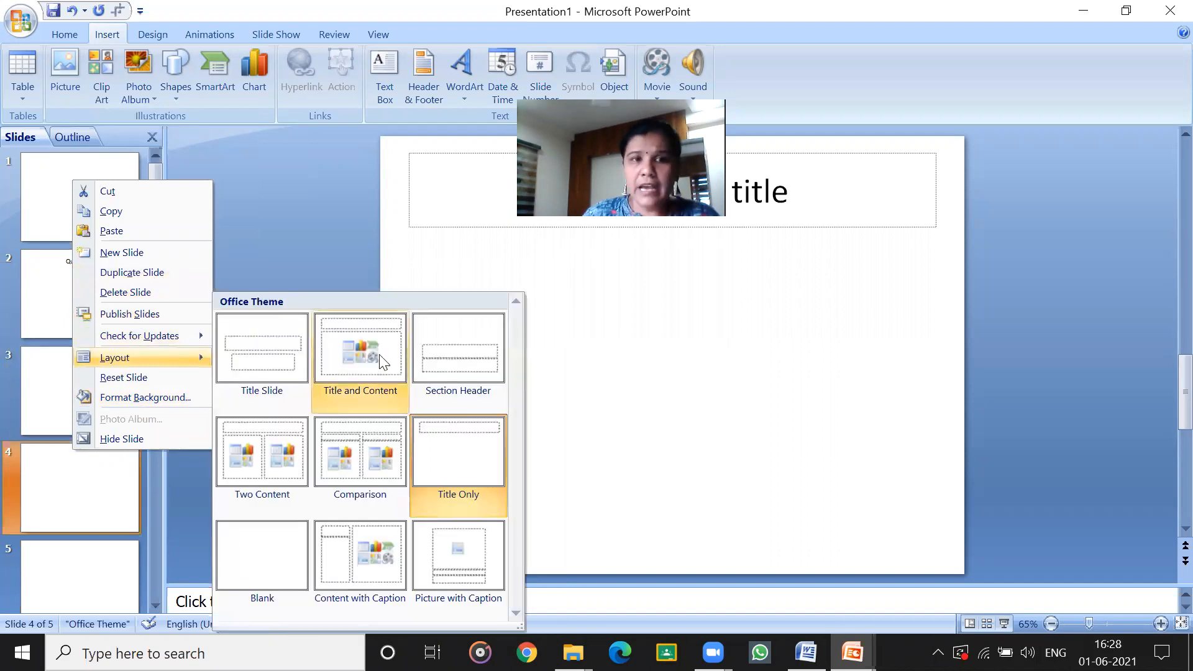
click(352, 352)
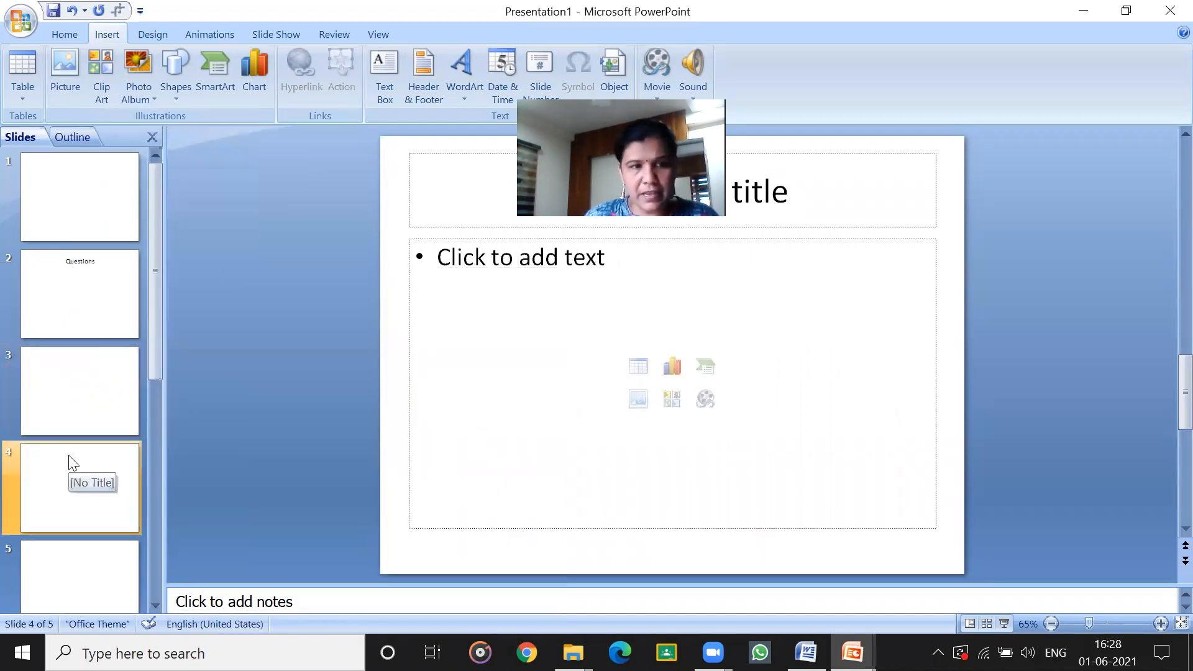
Change the layout of slide 5 to Title and Content.
click(59, 388)
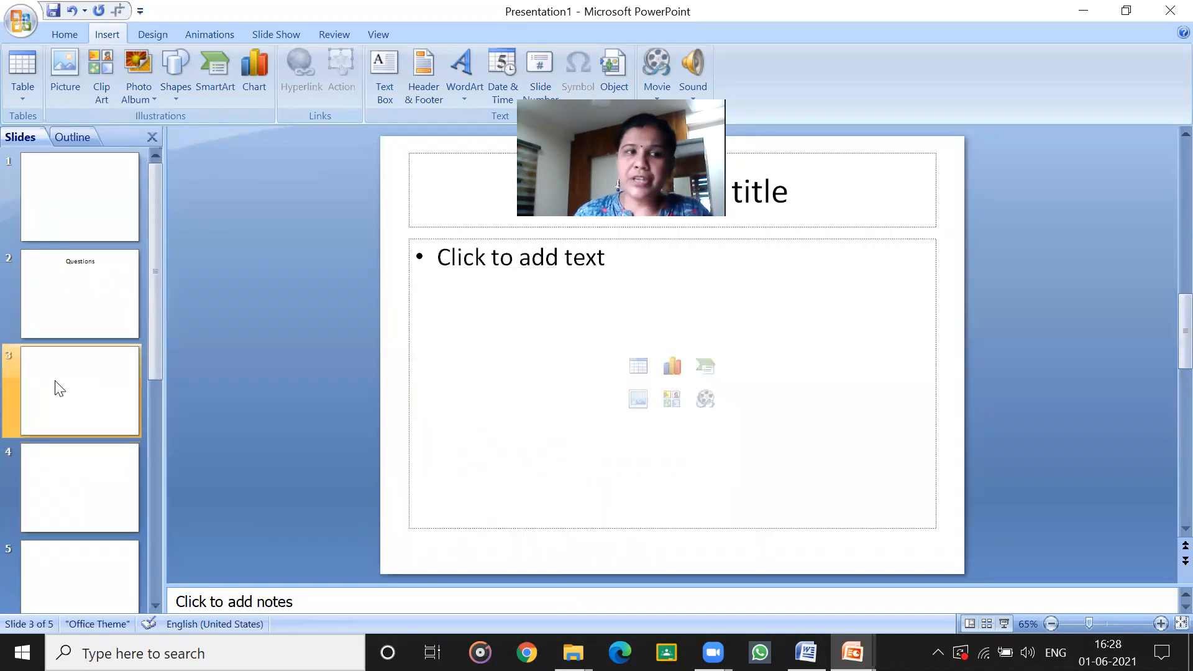
scroll(59, 388, down, 1)
right_click(56, 386)
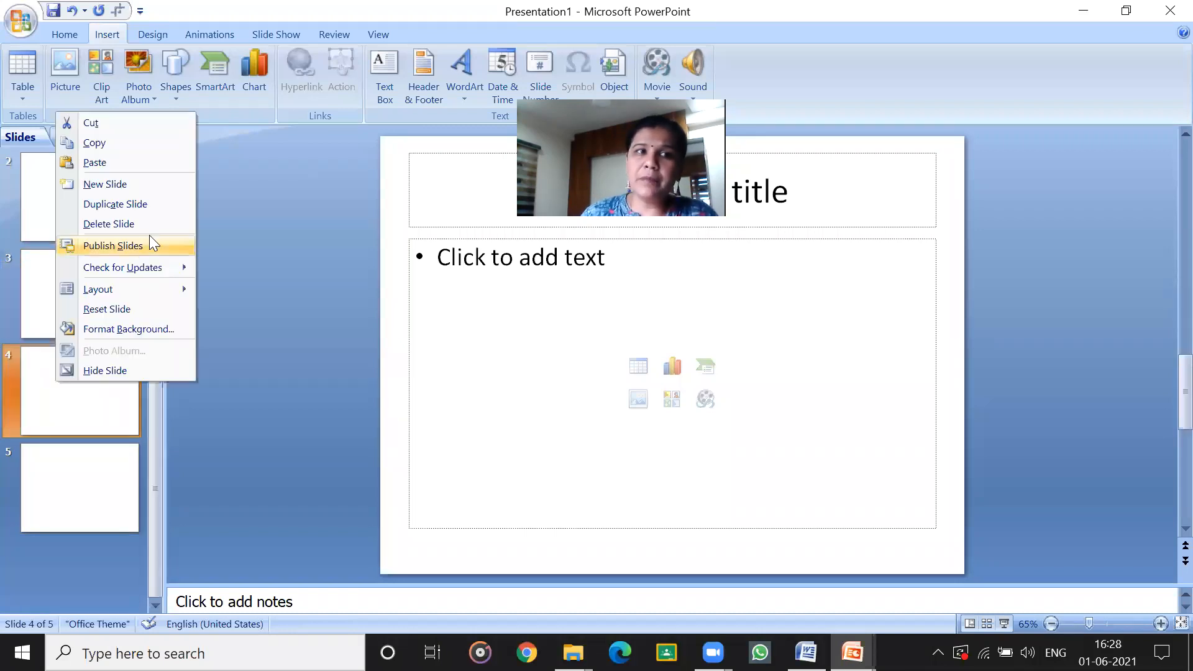
mouse_move(137, 293)
click(134, 413)
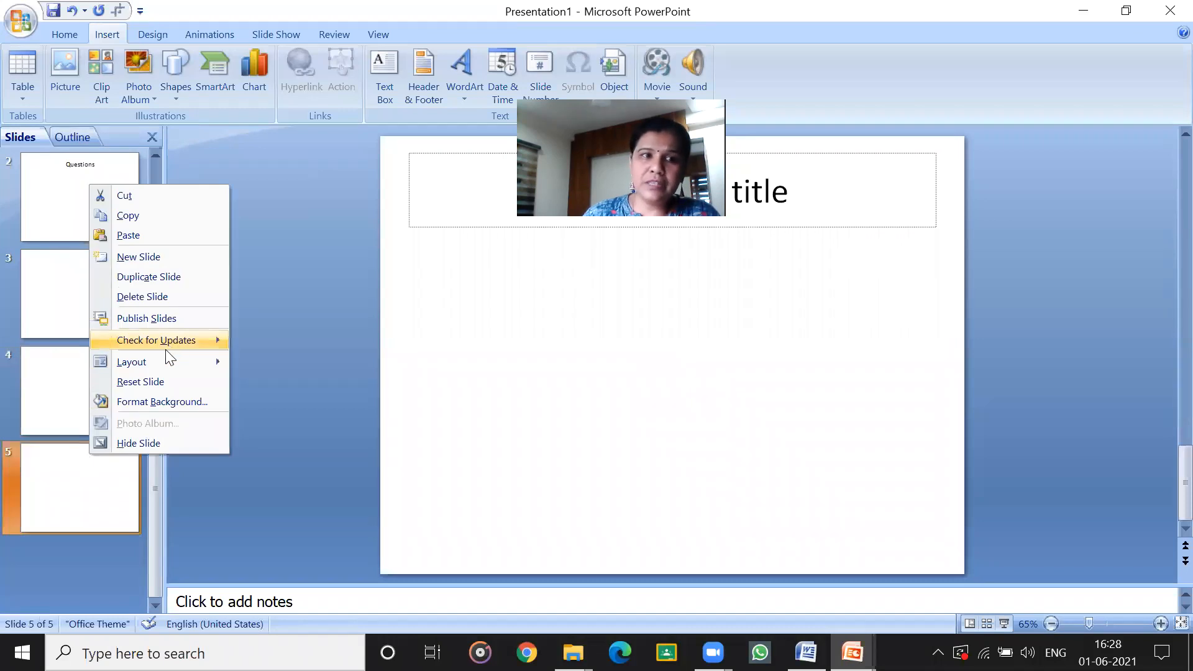
mouse_move(165, 363)
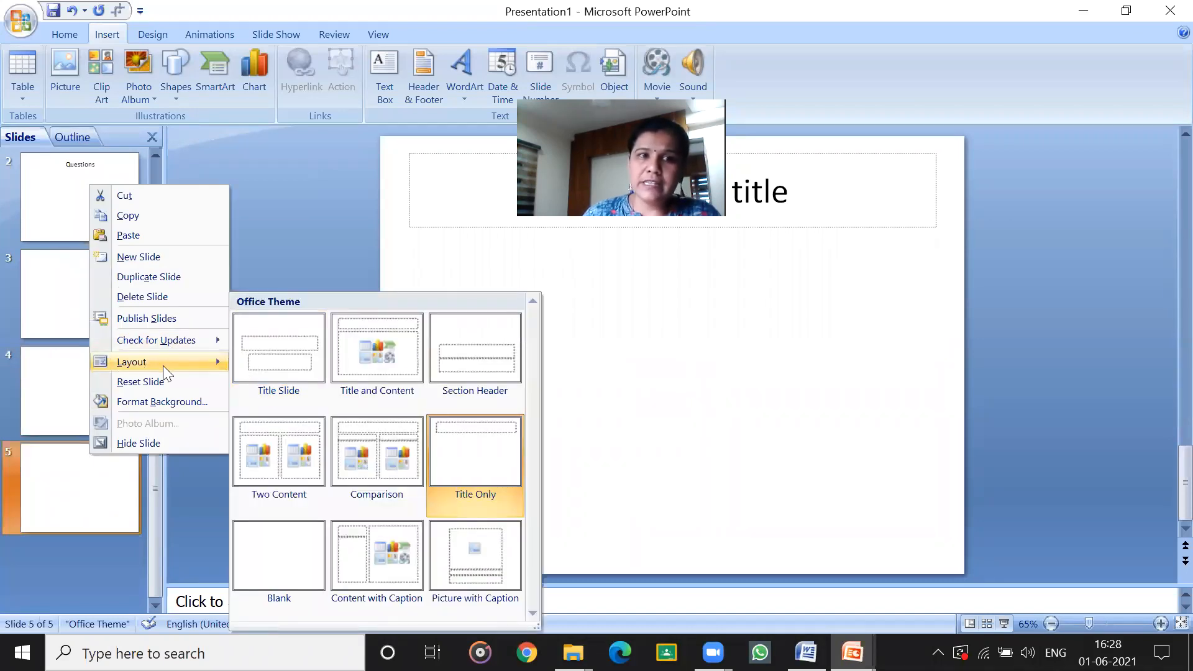
click(353, 346)
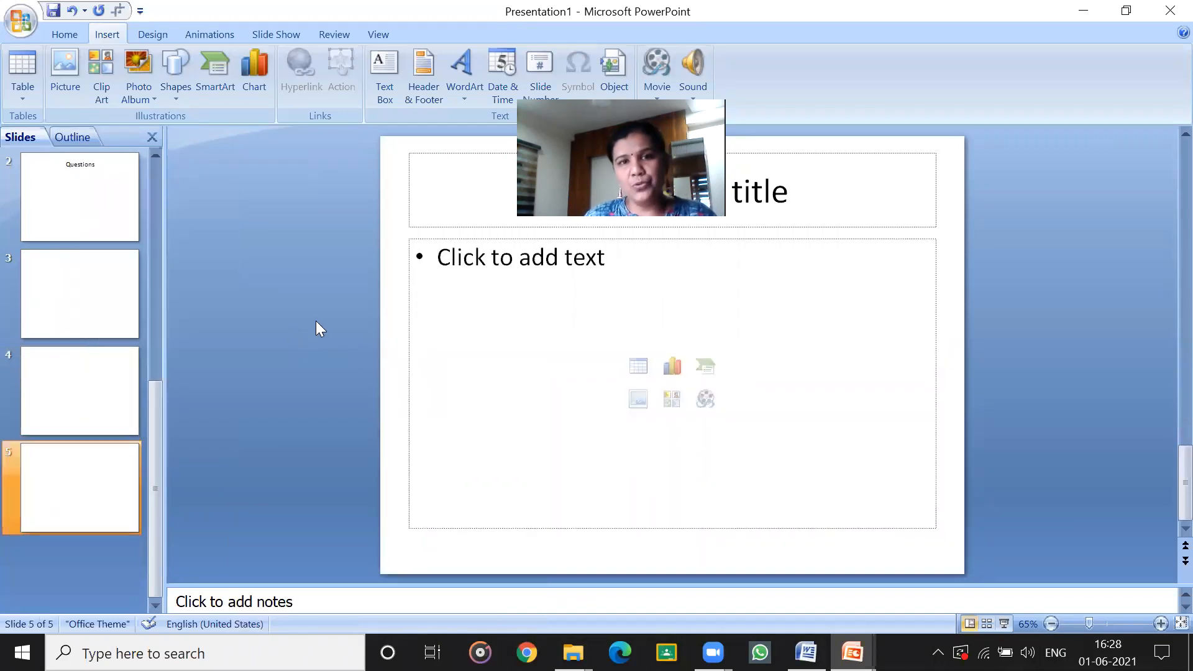
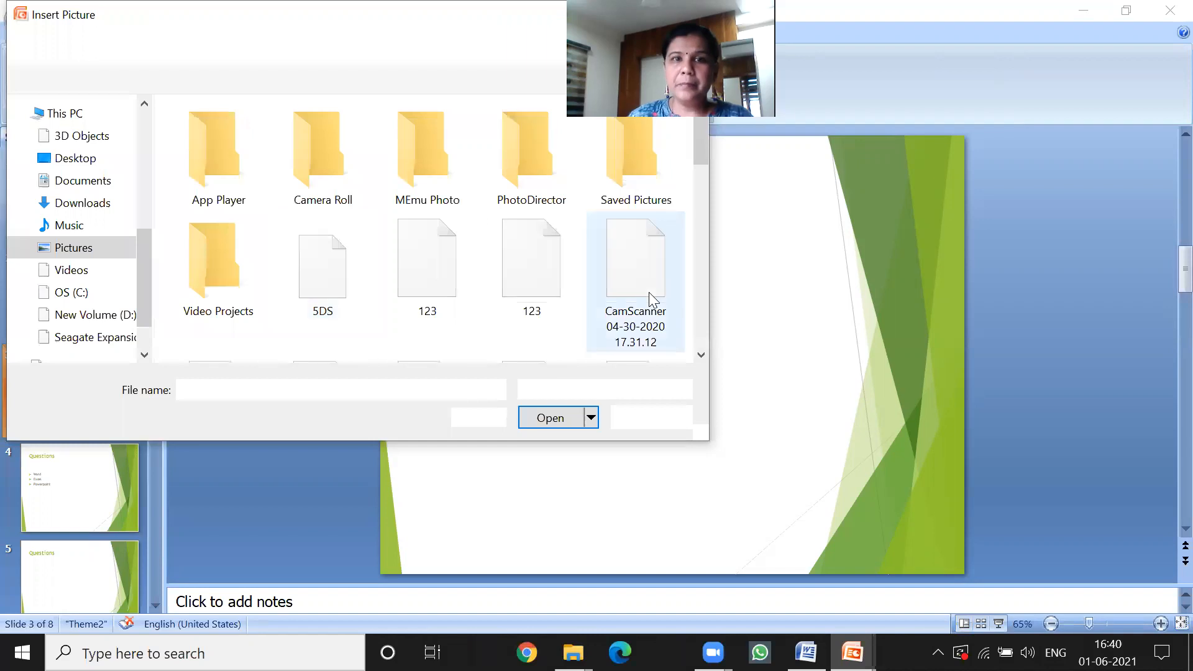
Insert the picture IMG_20200504_150804 from the Pictures folder onto slide 3.
scroll(310, 253, down, 2)
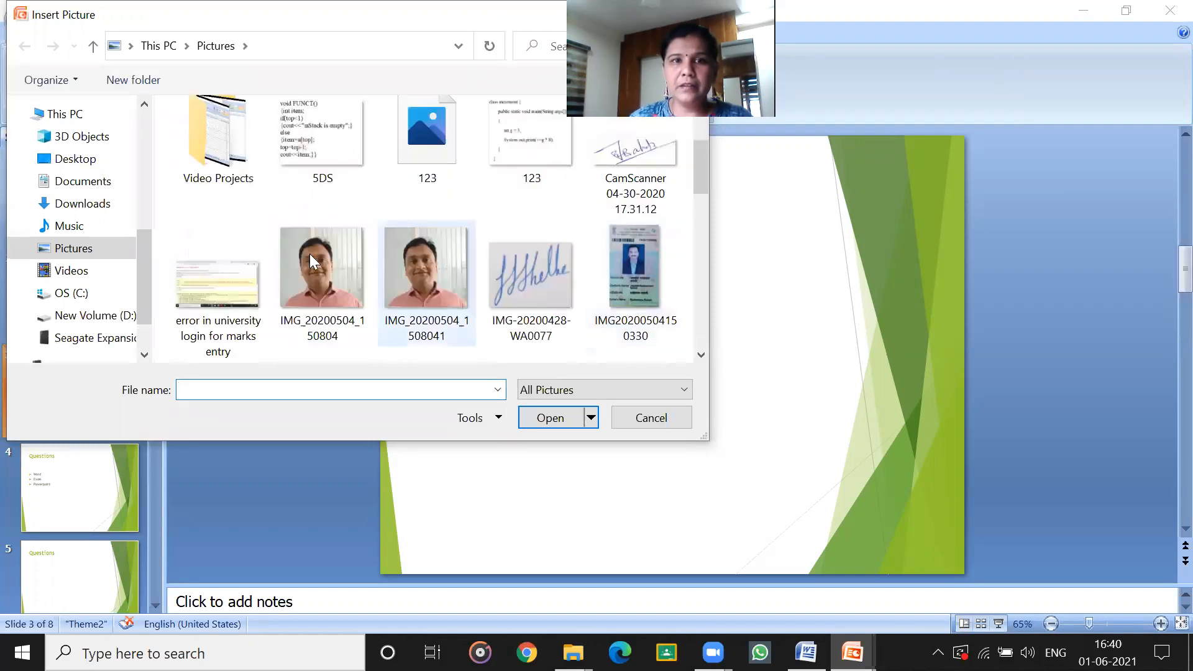
click(306, 262)
click(561, 413)
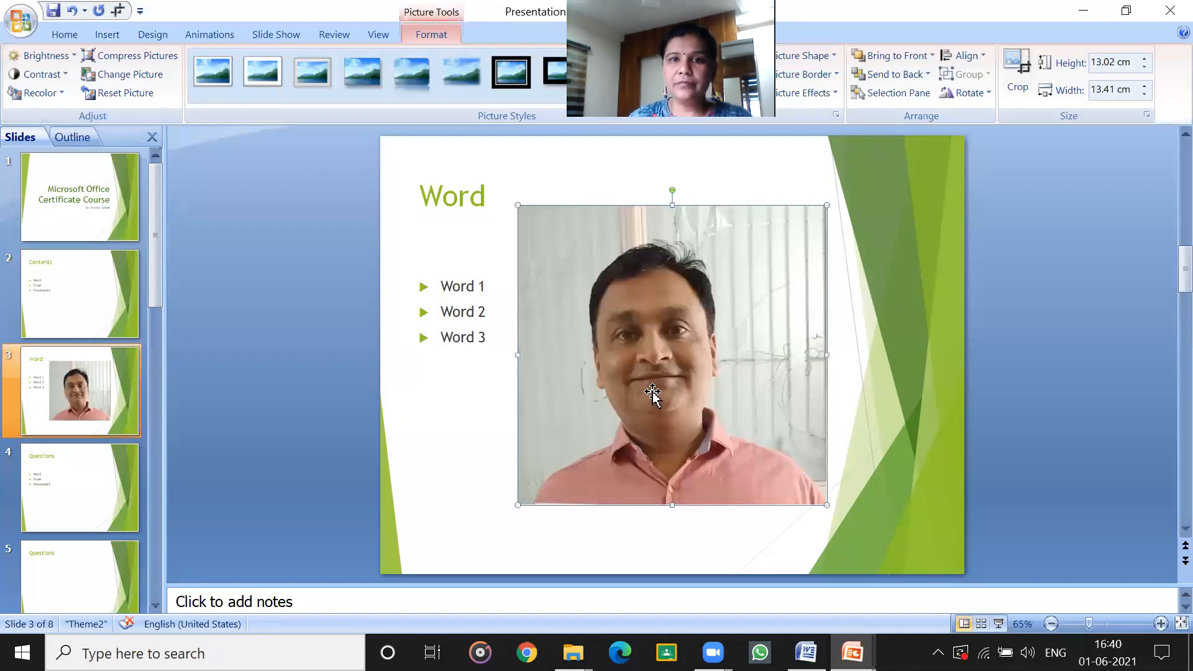
Shrink the picture to about 3.97 by 4.09 cm and move it into the upper-right corner of slide 3.
drag(520, 480, 671, 292)
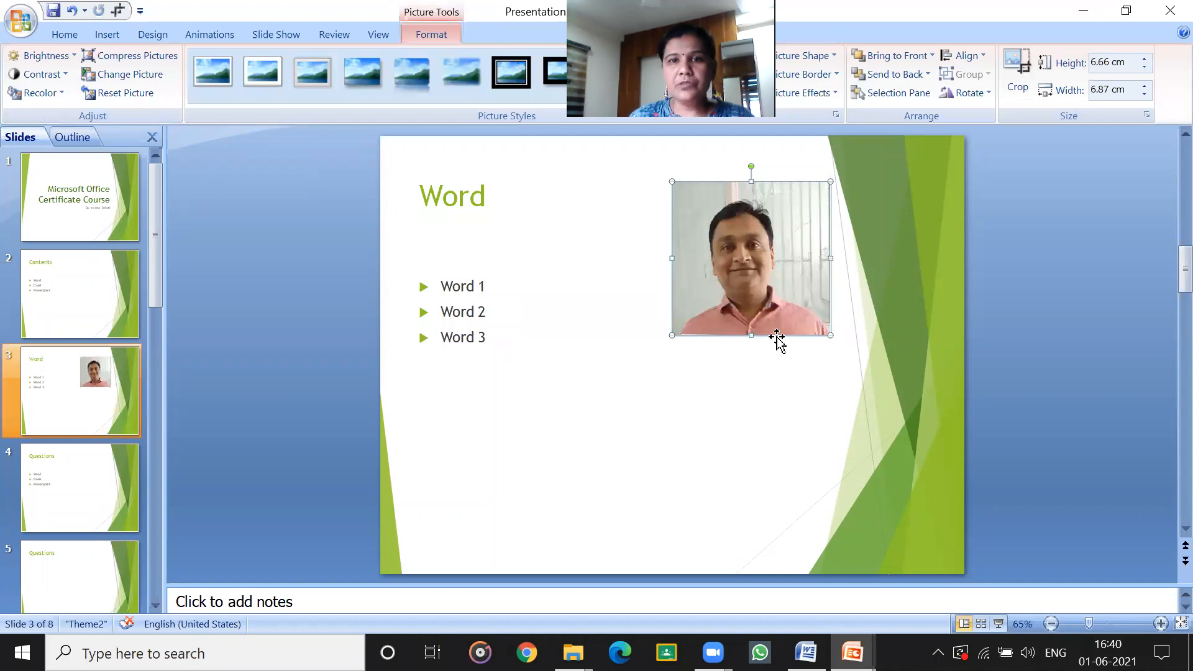
drag(829, 335, 766, 274)
drag(733, 236, 925, 193)
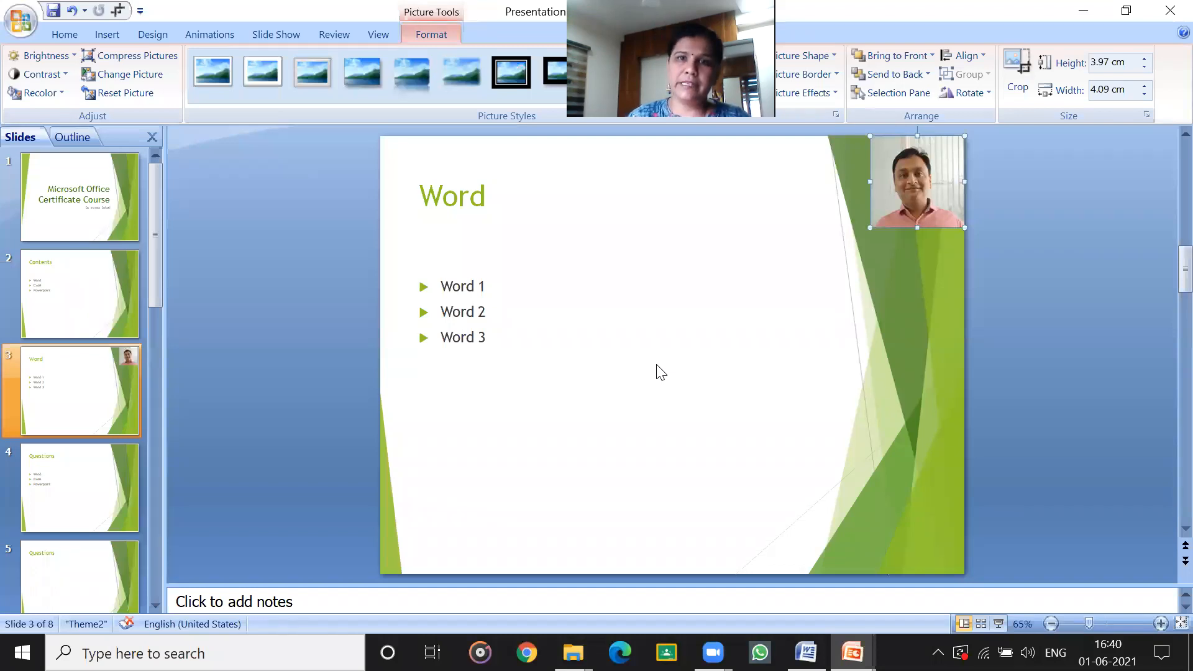
Cut the picture from the upper-right corner of slide 3.
click(106, 35)
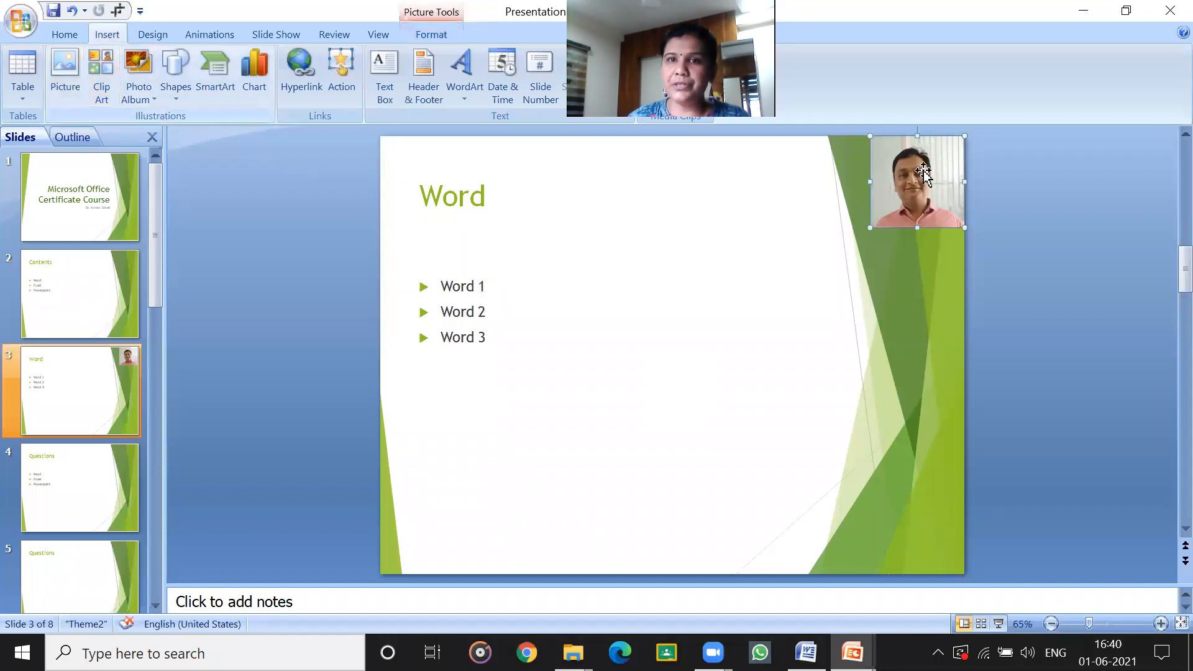
right_click(908, 193)
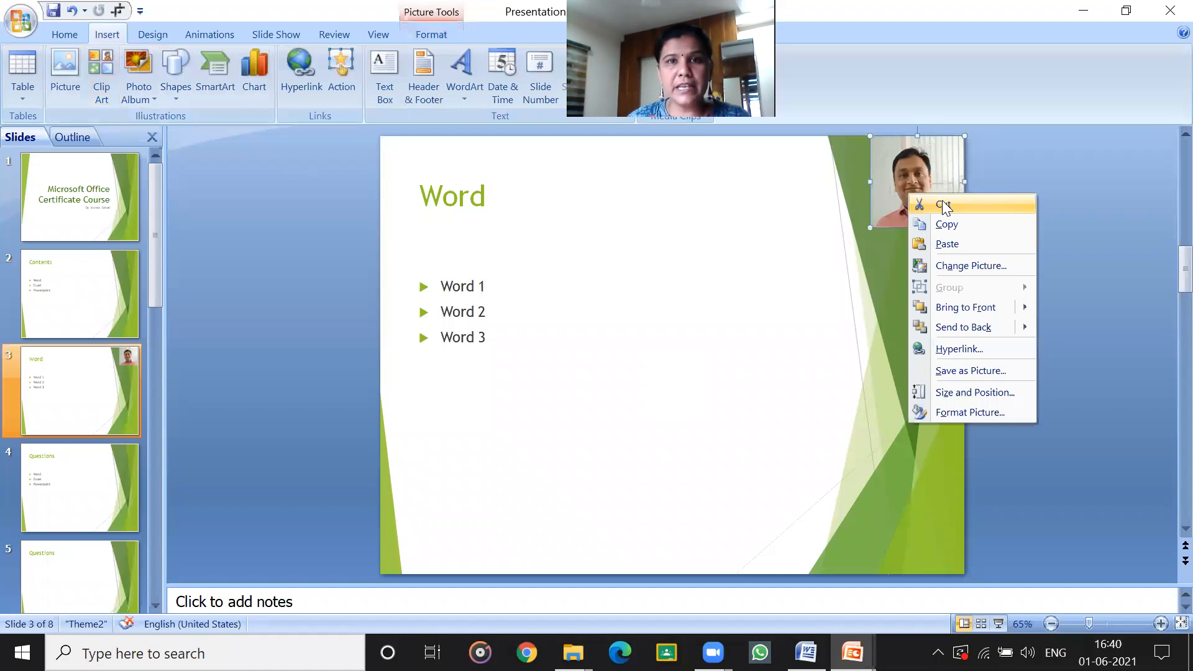
click(942, 205)
Add a new slide at the end of the presentation, after slide 8.
scroll(141, 397, down, 5)
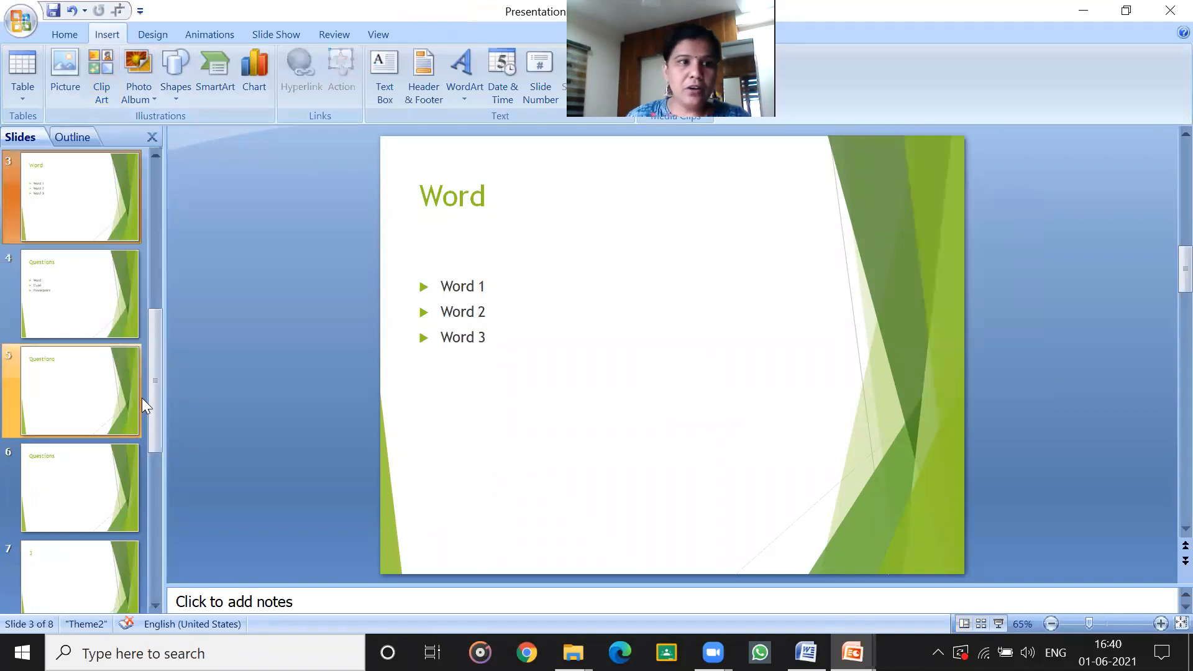
click(99, 400)
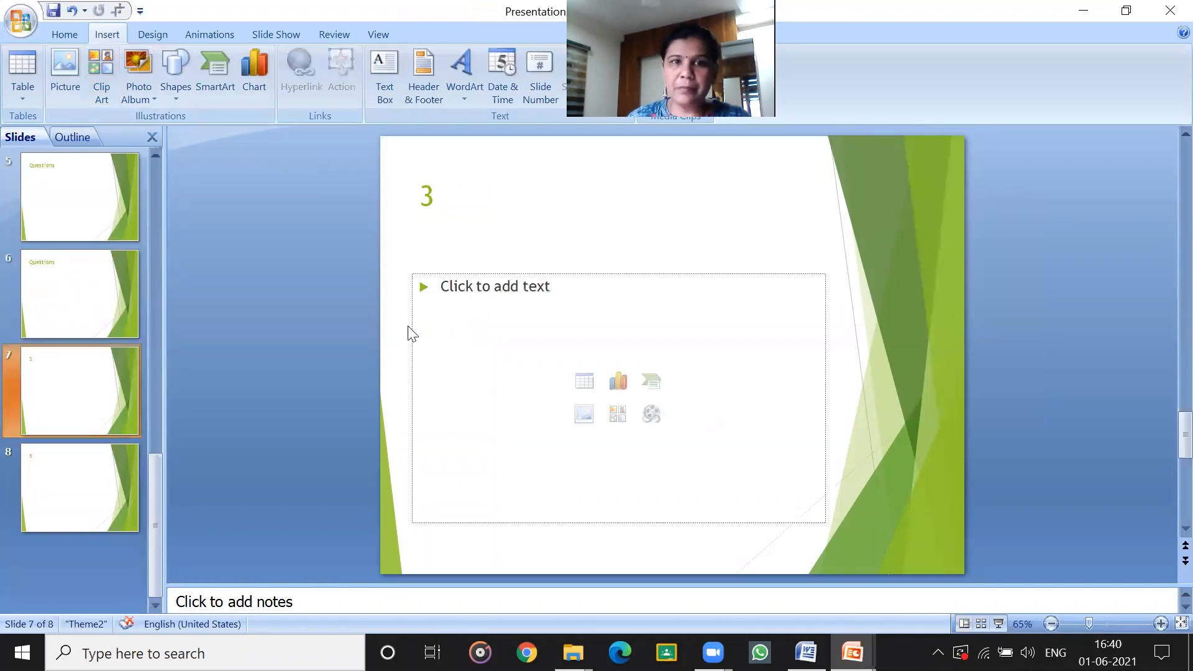
click(44, 578)
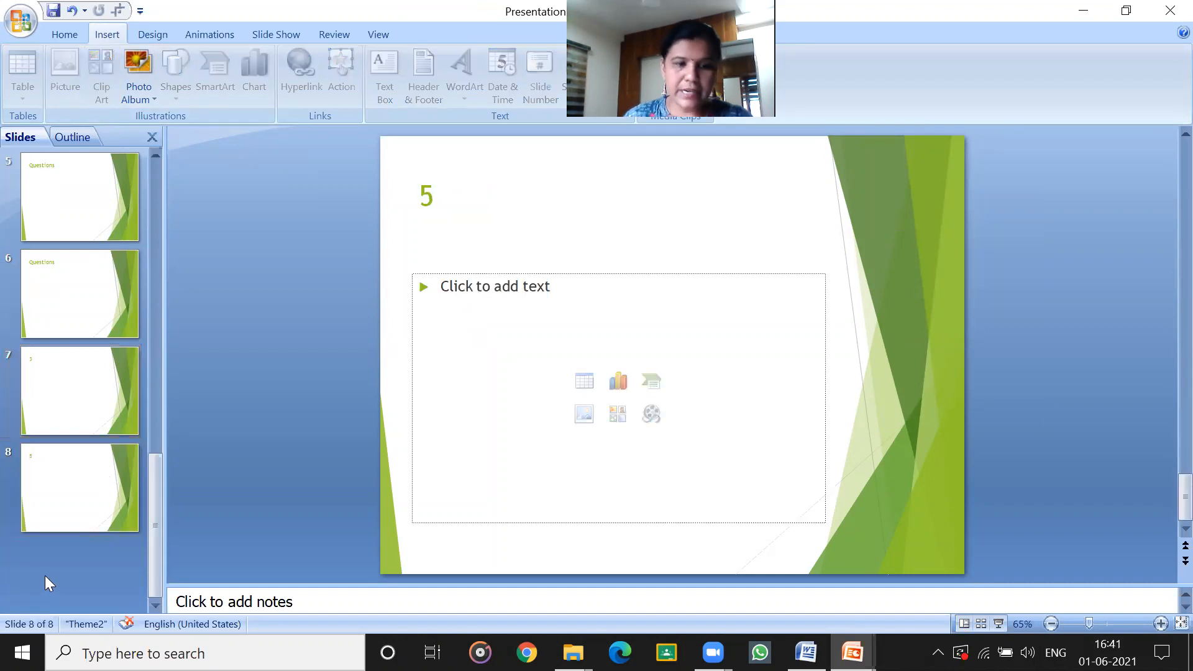
key(Return)
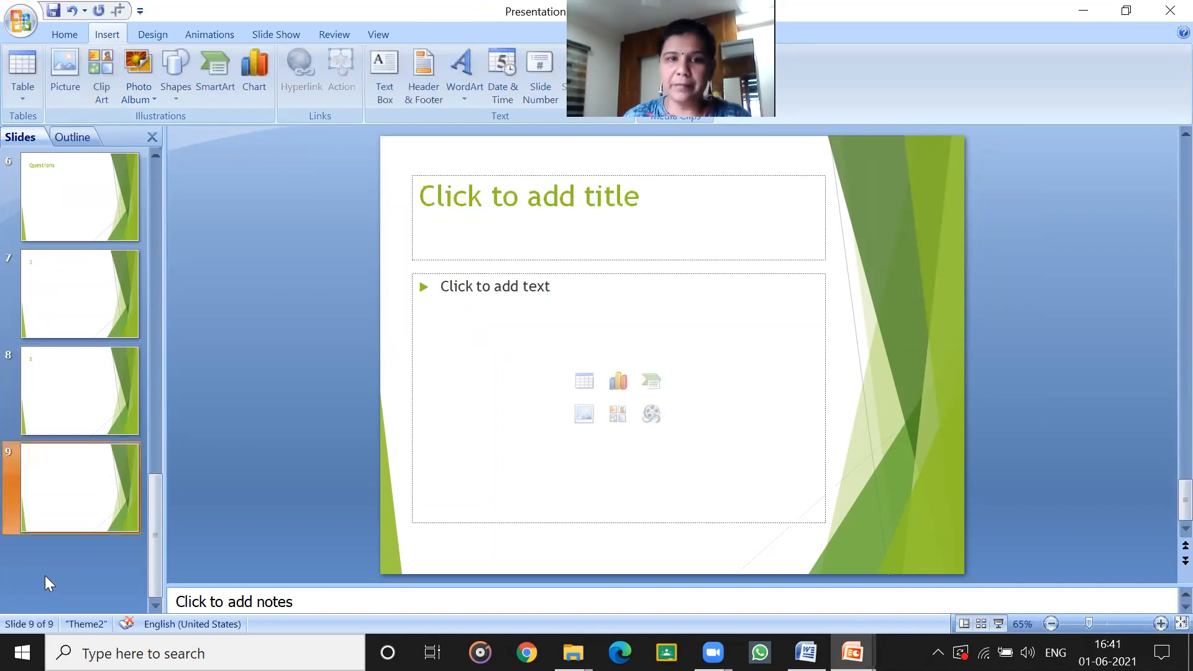
Change the layout of slide 9 to Blank.
right_click(66, 480)
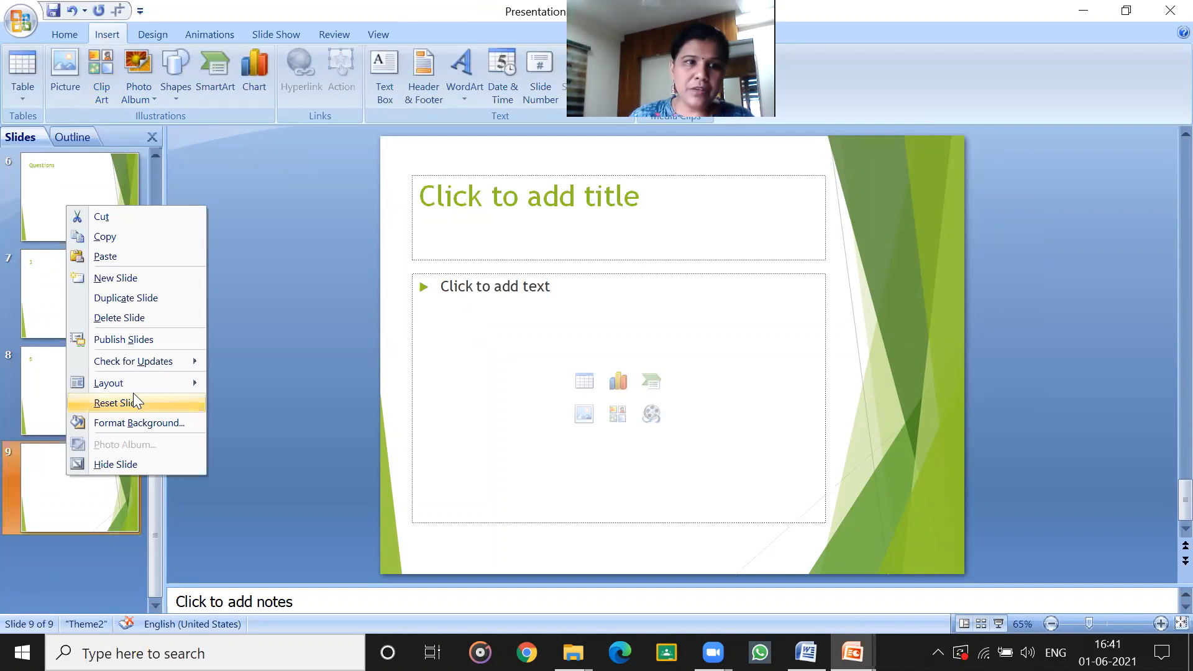
mouse_move(143, 385)
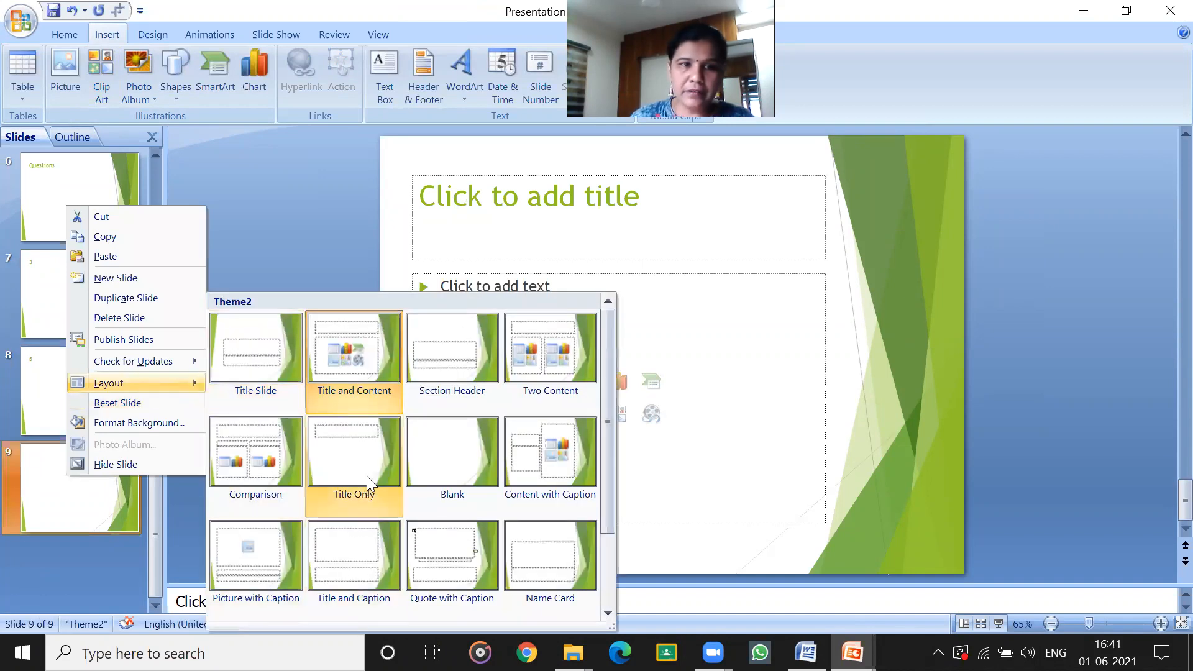
scroll(410, 466, down, 1)
click(457, 360)
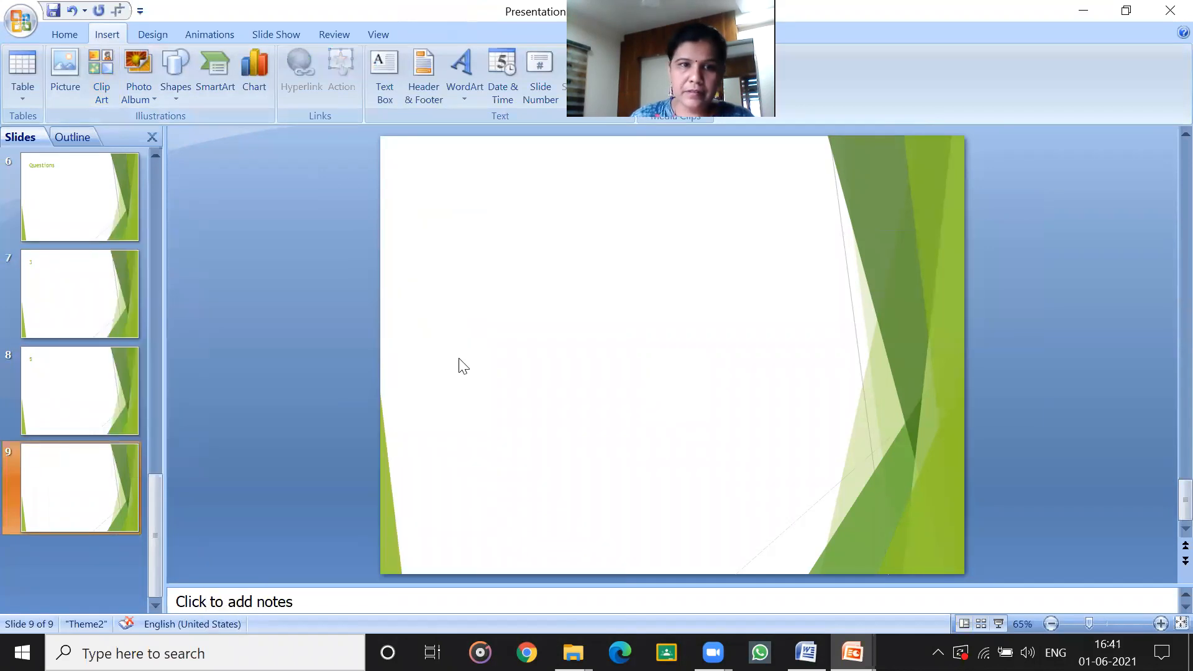
Paste the cut picture onto slide 9 and stretch it to cover the entire slide.
right_click(279, 267)
click(340, 316)
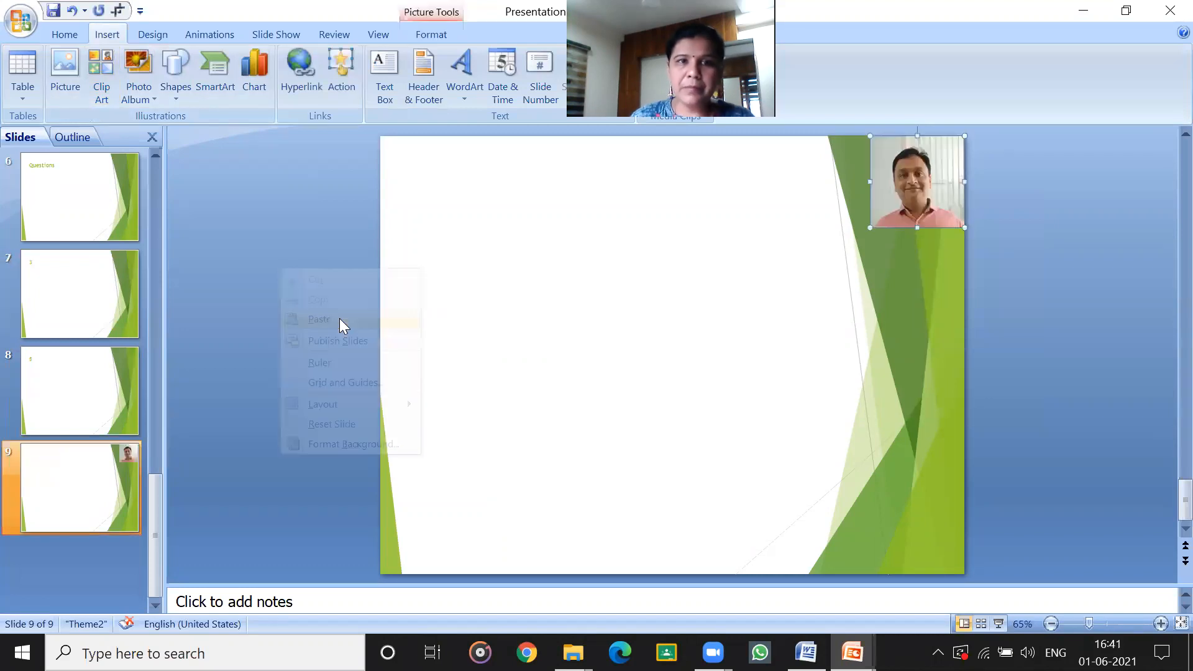
drag(871, 227, 570, 471)
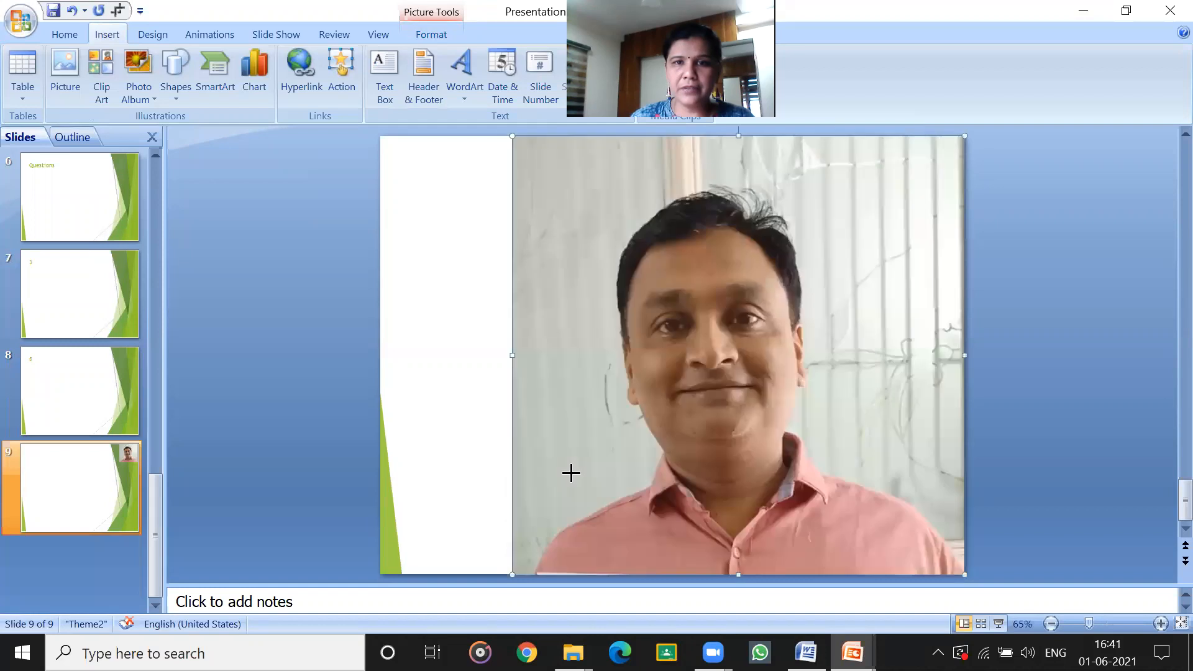
drag(618, 381, 536, 388)
mouse_move(805, 394)
mouse_down()
mouse_move(792, 399)
mouse_move(819, 397)
mouse_up()
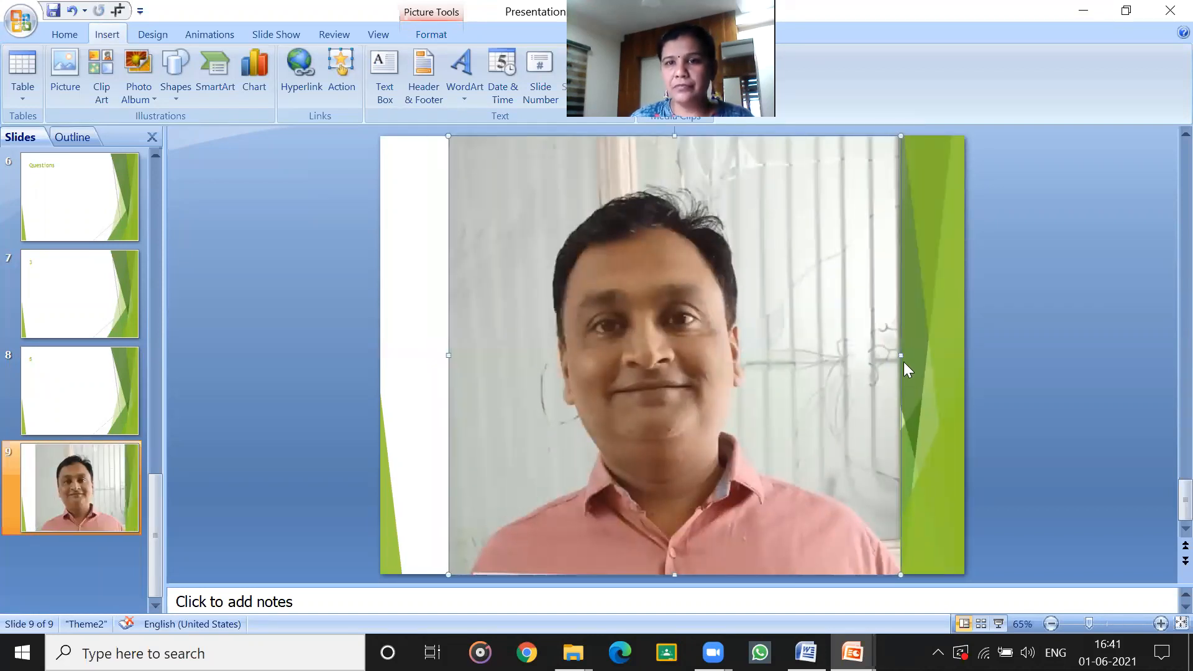
drag(961, 352, 964, 355)
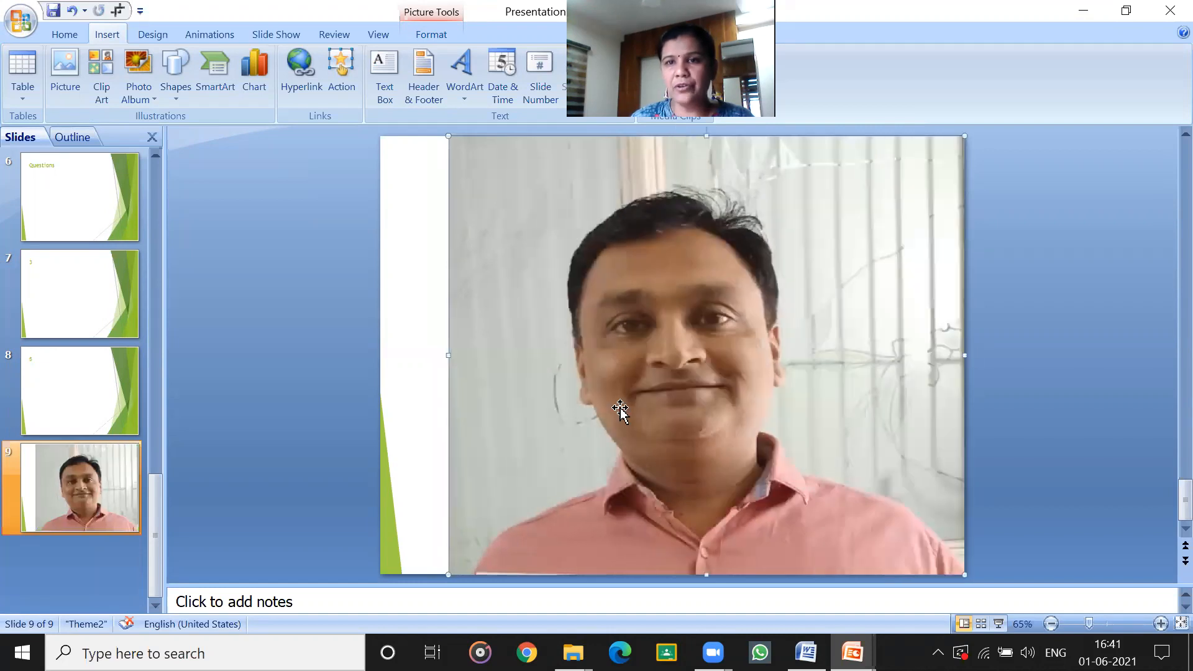
drag(448, 355, 380, 367)
click(335, 371)
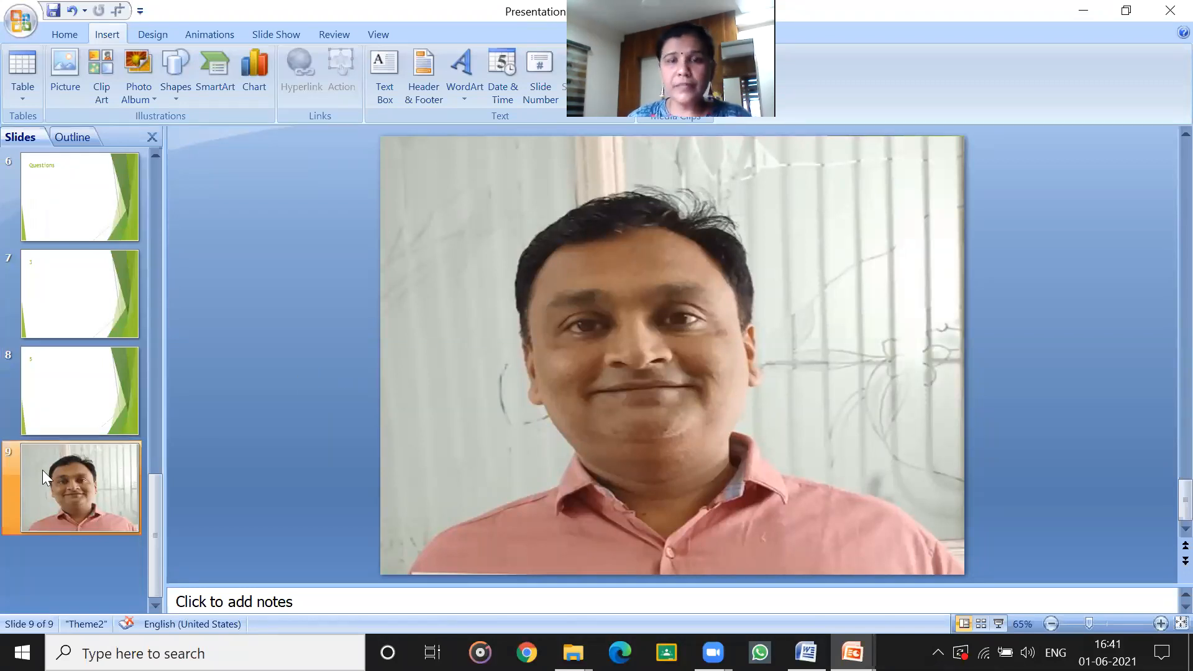
Apply the Title and Content layout to slide 8.
click(67, 436)
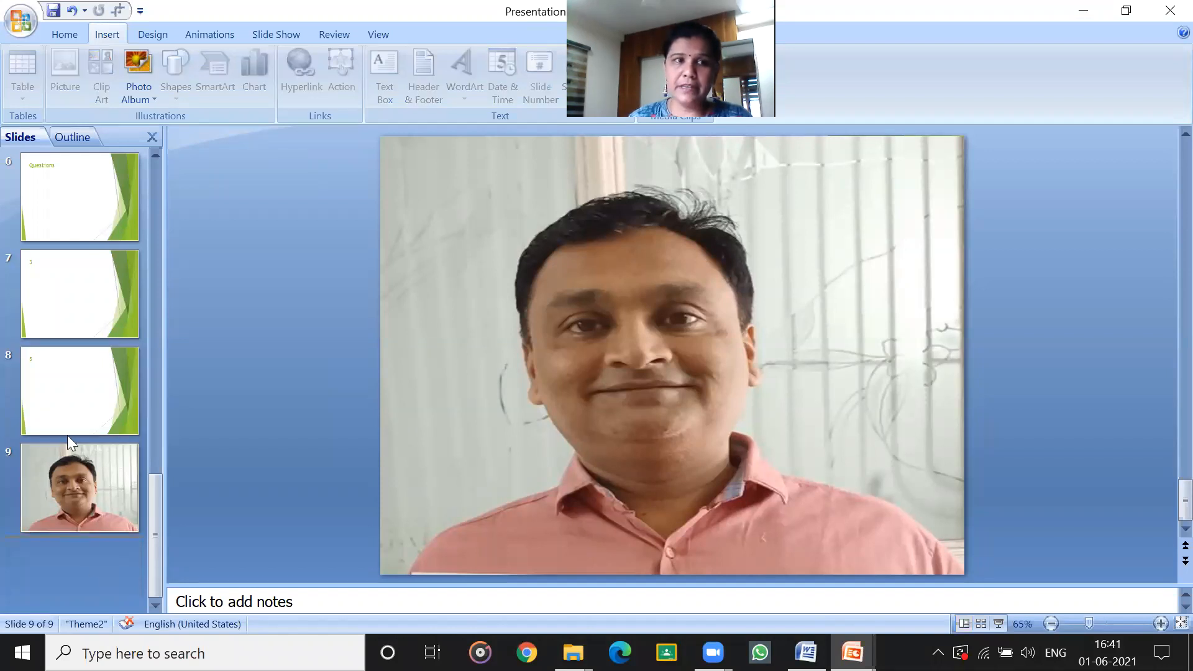
click(68, 425)
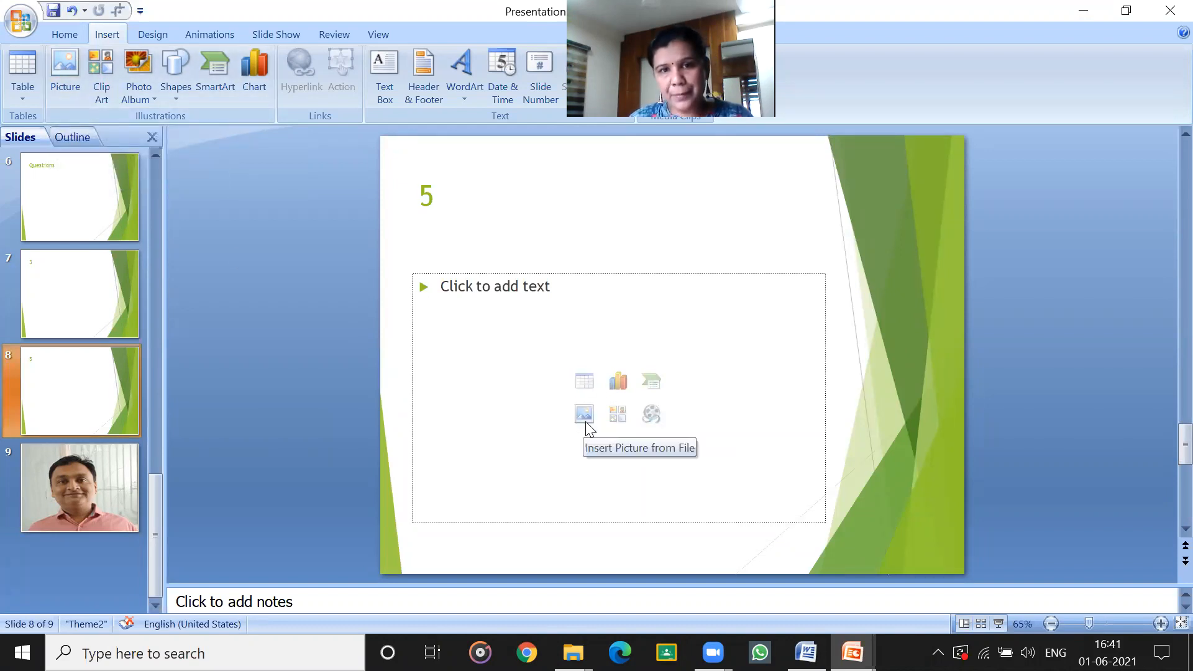
right_click(46, 378)
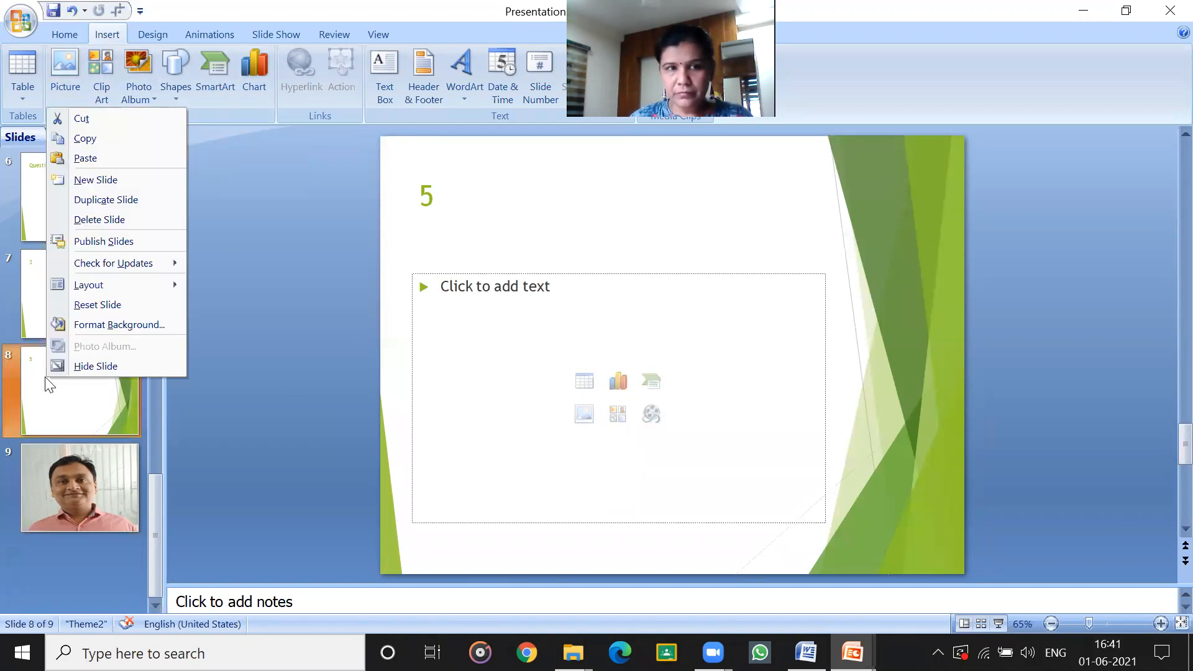
mouse_move(114, 286)
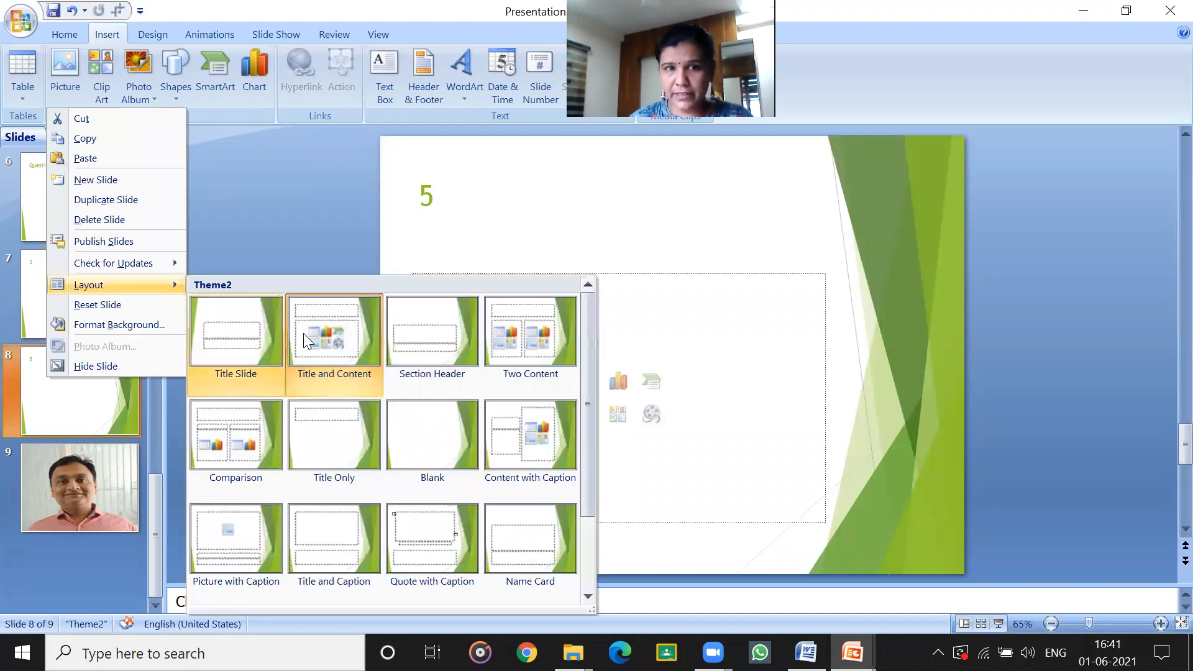
click(326, 361)
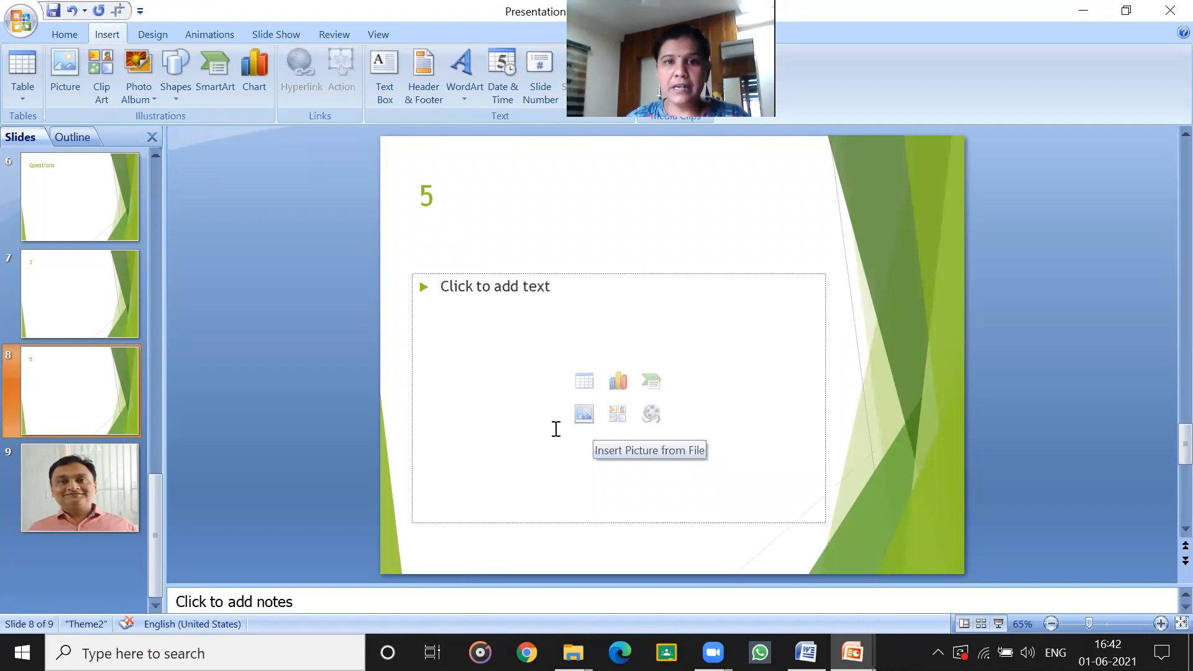
Insert a table with 5 columns and 2 rows in slide 8's content placeholder, and undo the insertion.
click(584, 391)
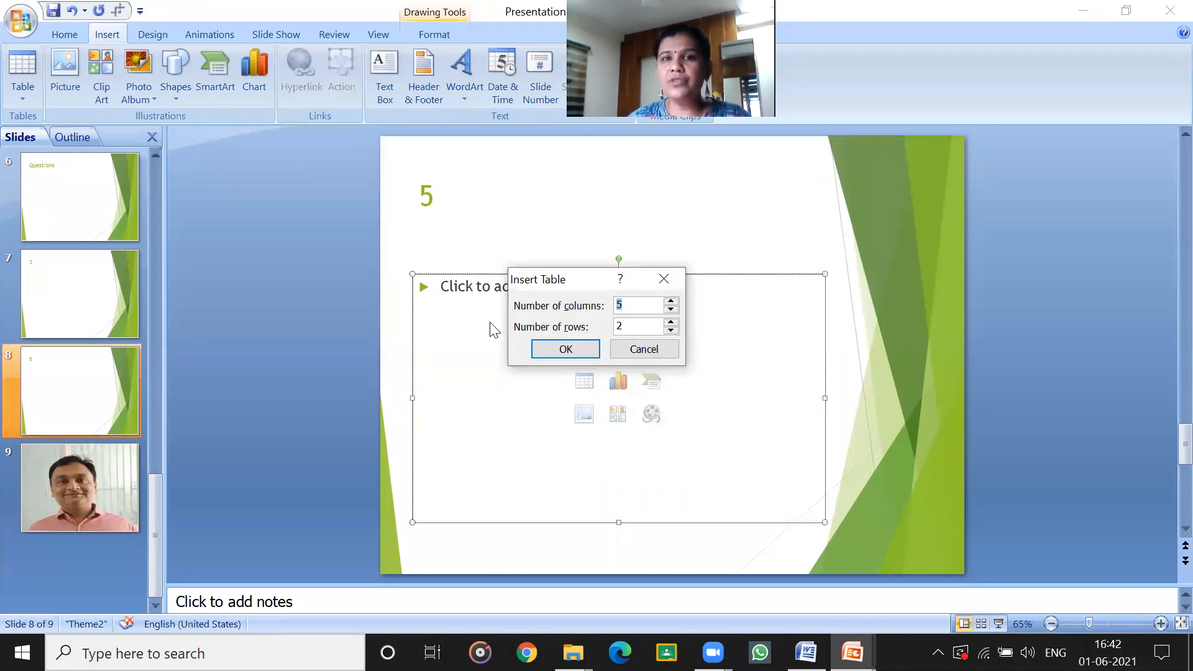
click(585, 346)
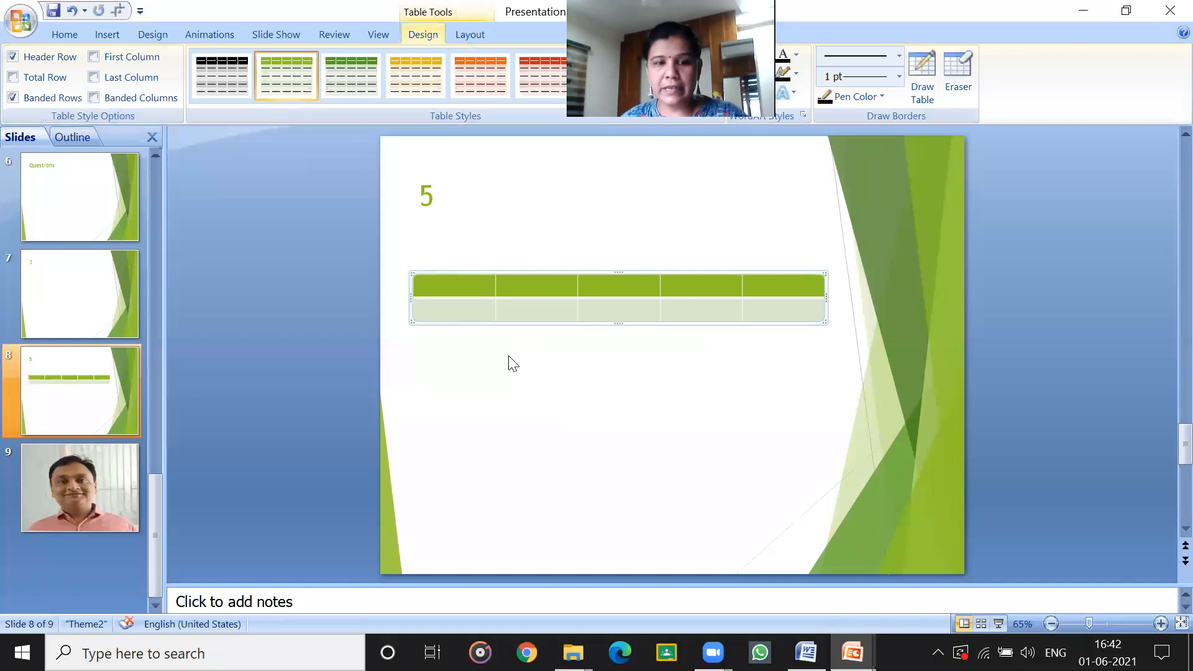
key(ctrl+z)
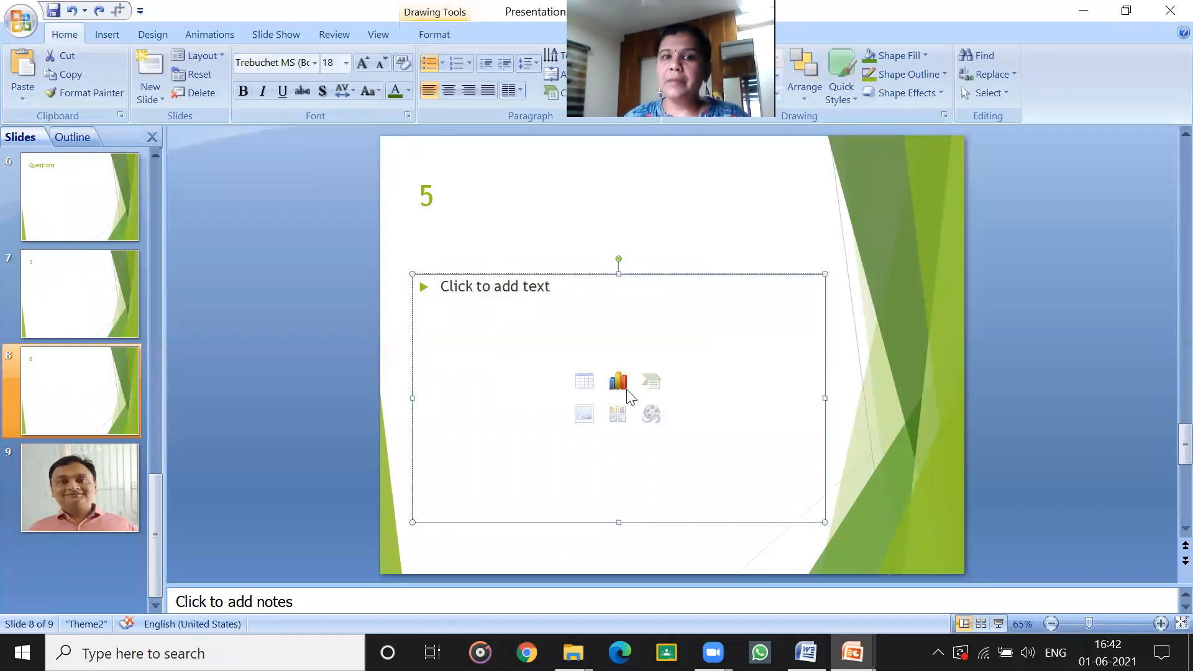
Try to insert a stacked column chart in slide 8's content placeholder.
click(623, 386)
click(492, 337)
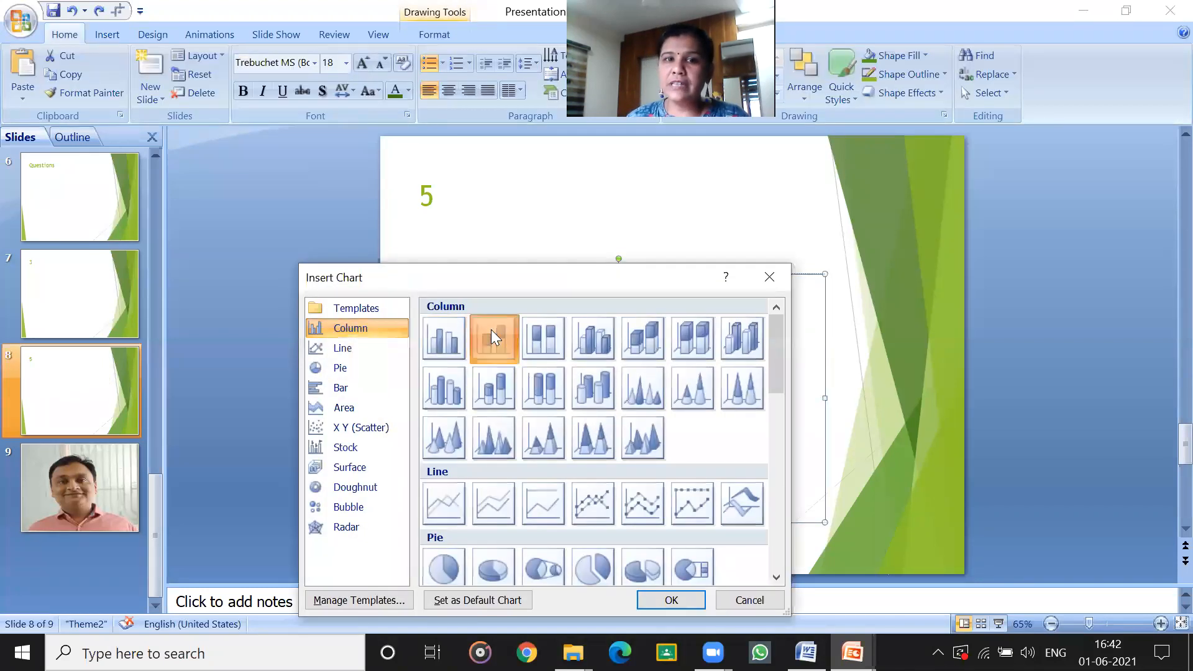
click(678, 599)
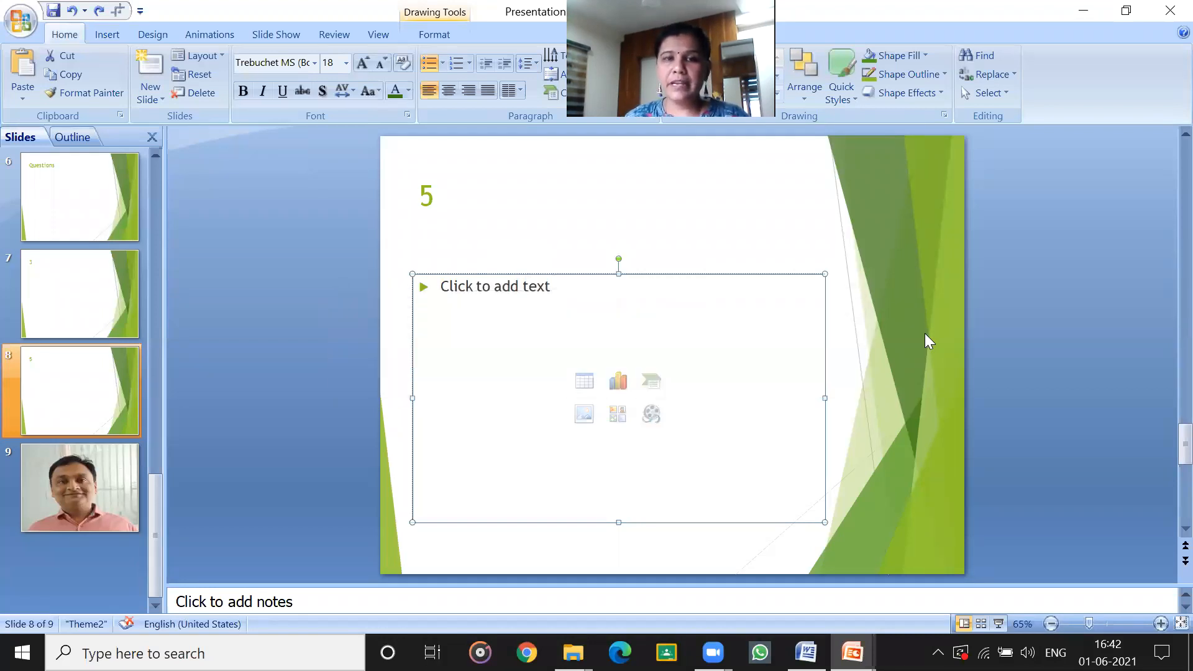
click(733, 386)
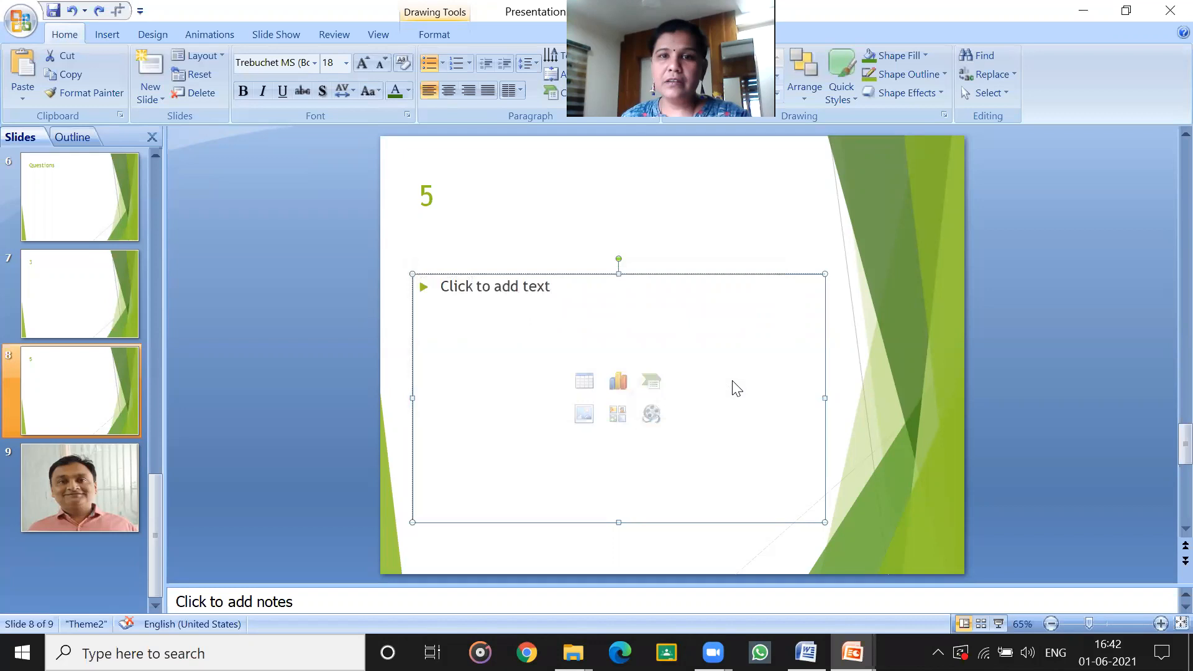
click(774, 280)
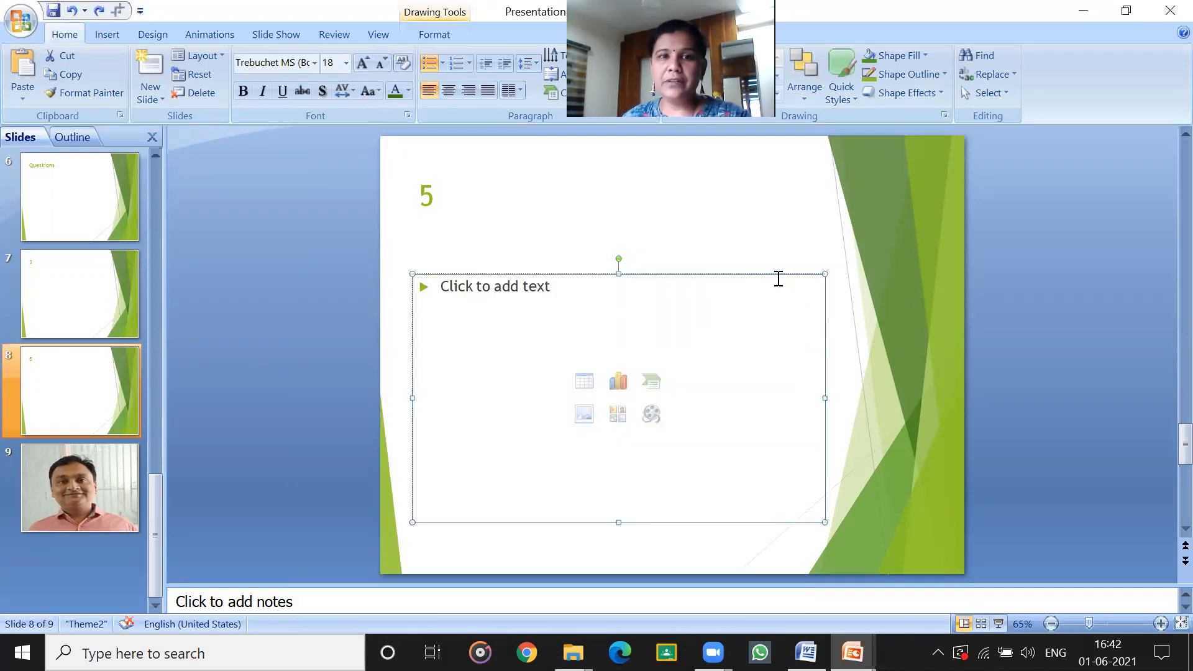
click(916, 396)
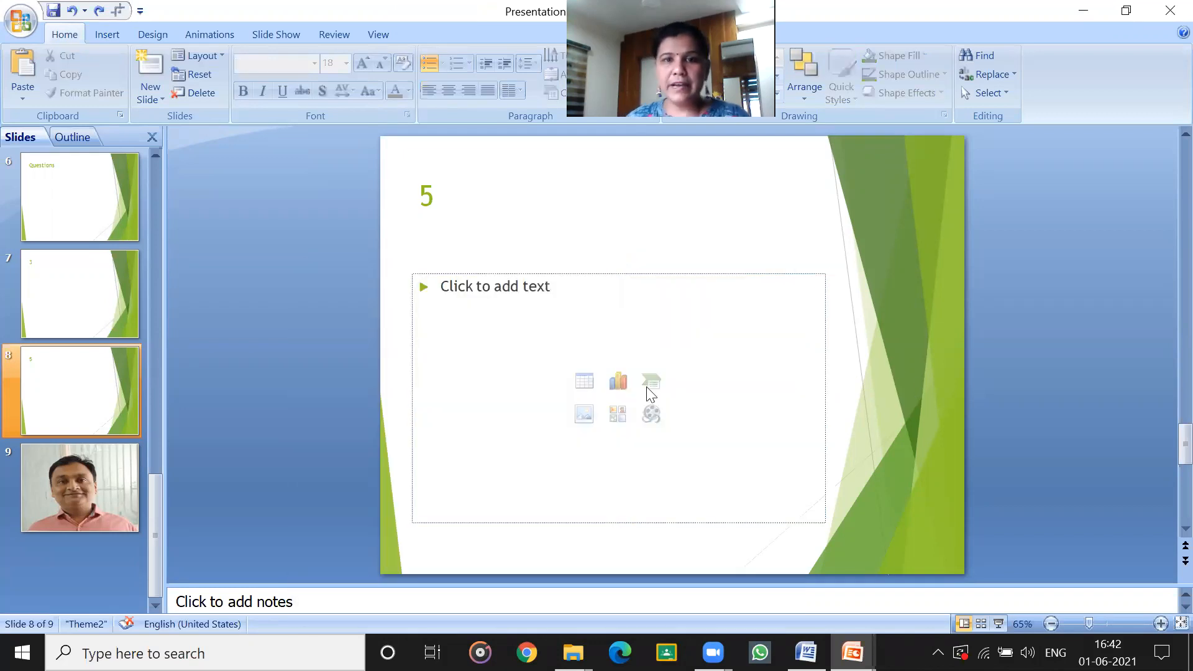
Insert the picture IMG_20200504_150804 through slide 8's content placeholder and move it slightly higher on the slide.
click(584, 414)
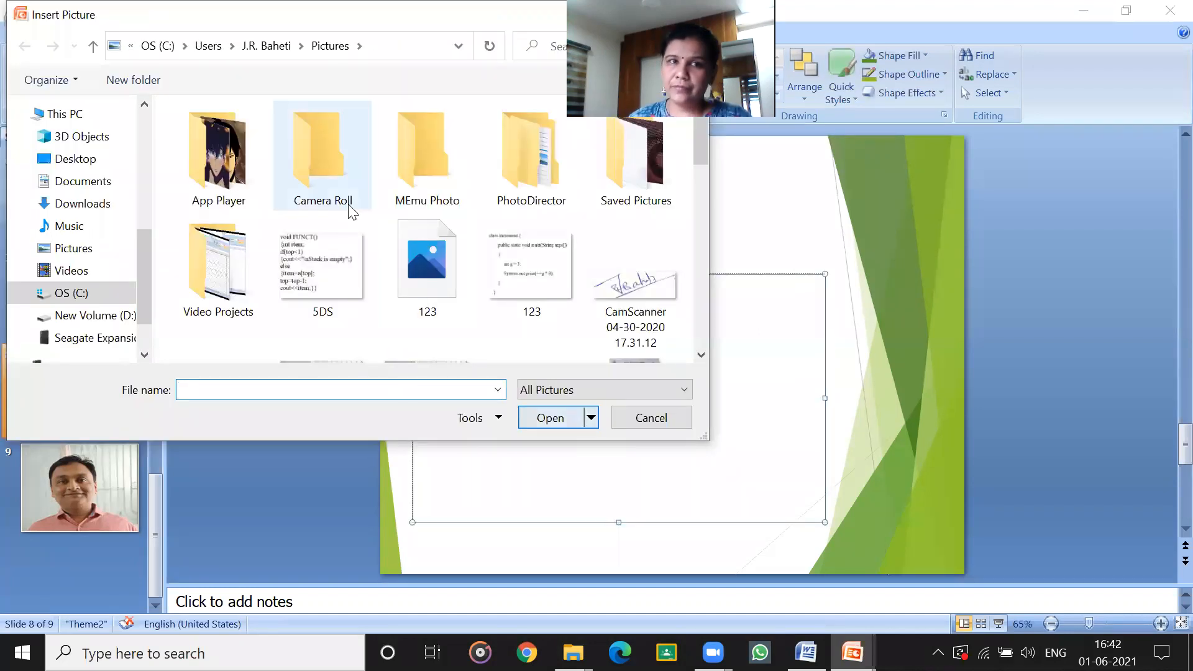
scroll(304, 267, down, 2)
click(333, 277)
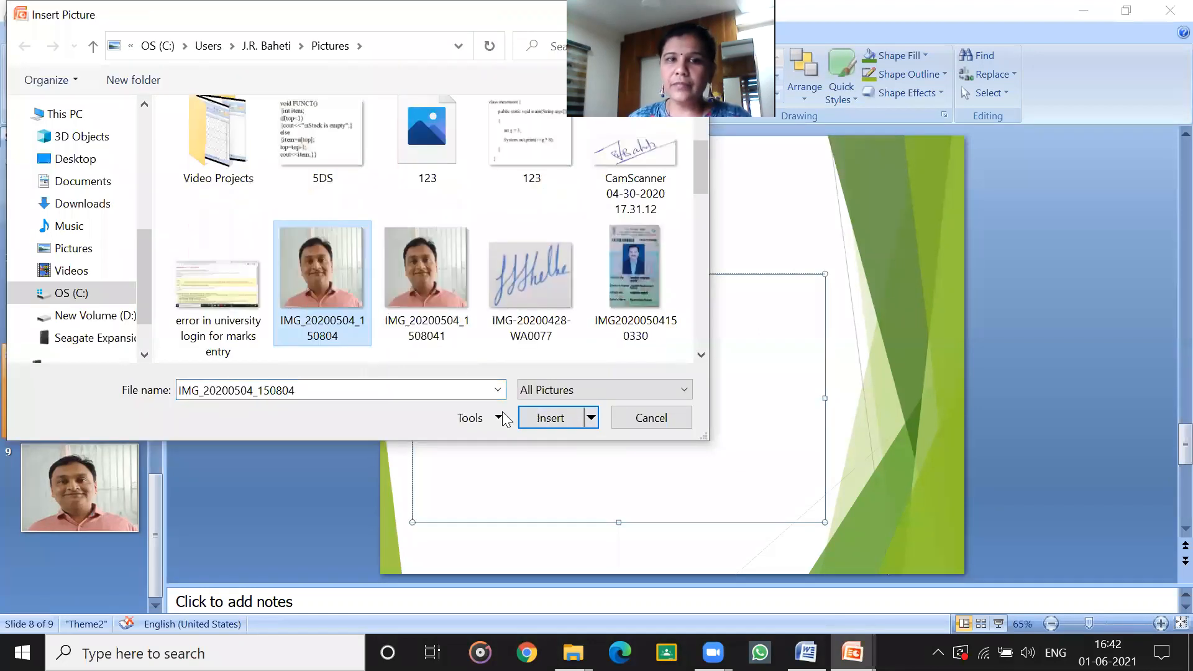
click(568, 413)
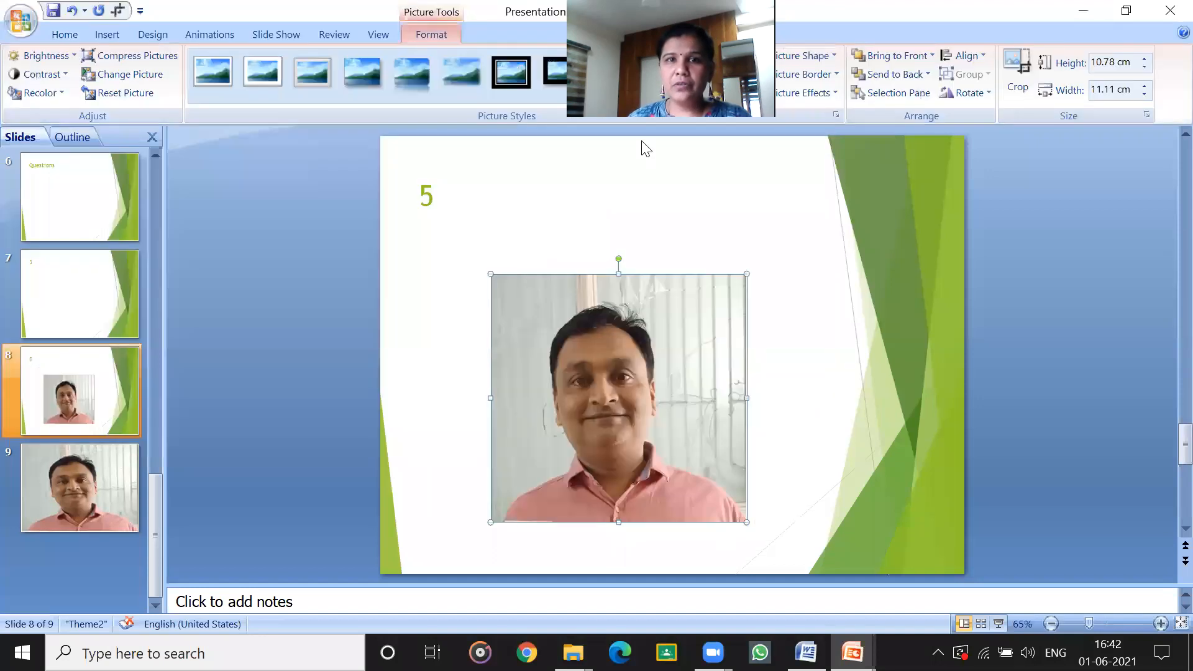
drag(642, 407, 637, 354)
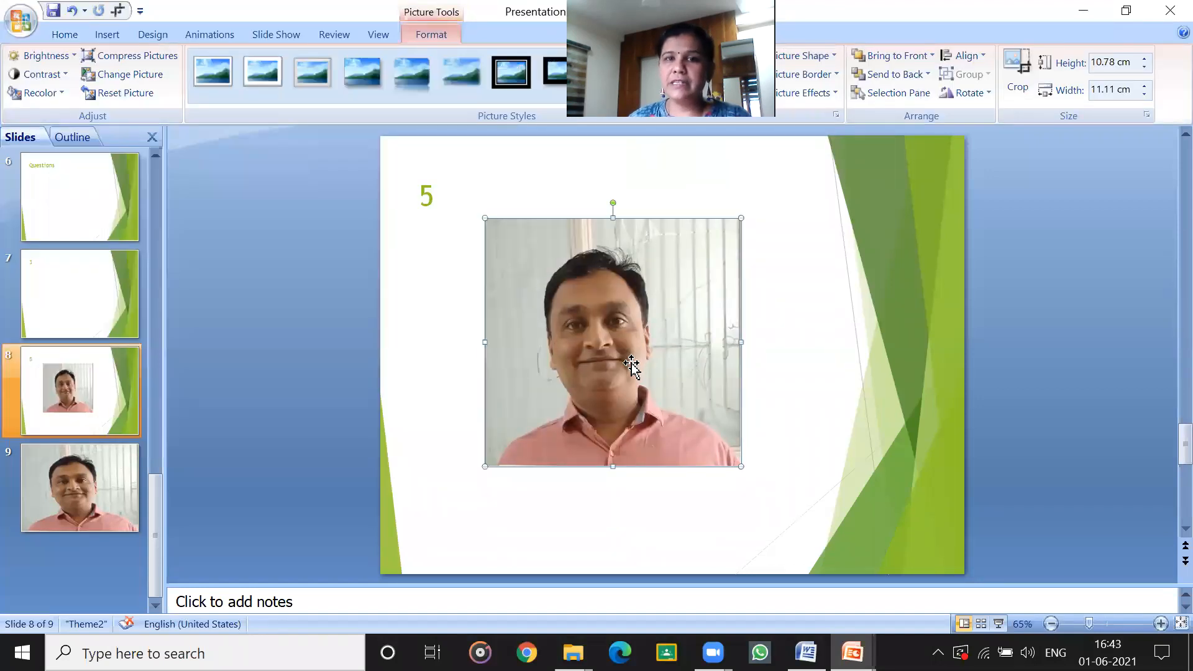
Undo the picture's move and its insertion on slide 8 to restore the empty content placeholder.
key(ctrl+z)
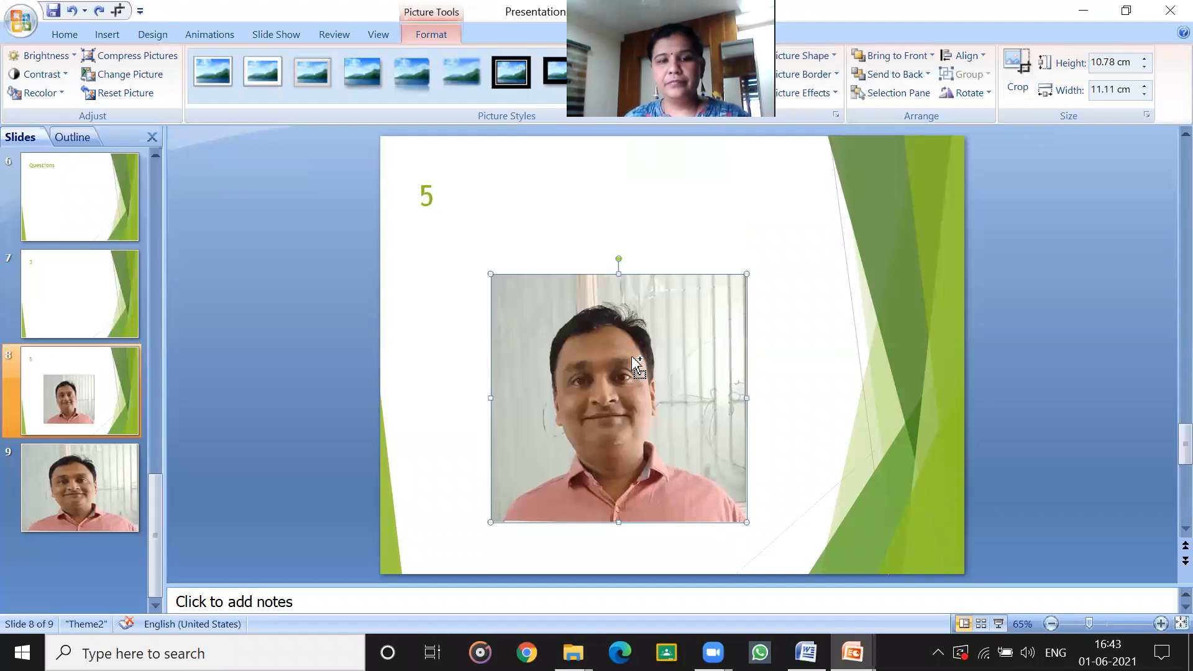
key(ctrl+z)
Search the clip art for COMPUTER, insert the clip of a woman at a computer in slide 8's content placeholder, and undo the insertion.
click(621, 415)
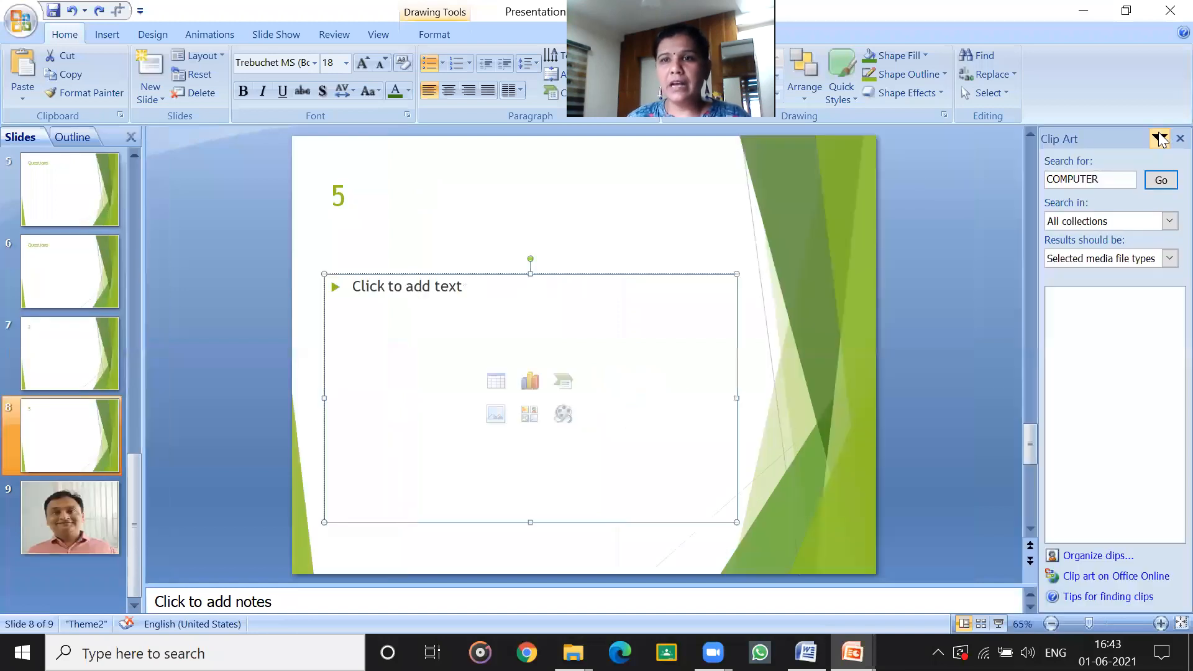
click(1100, 181)
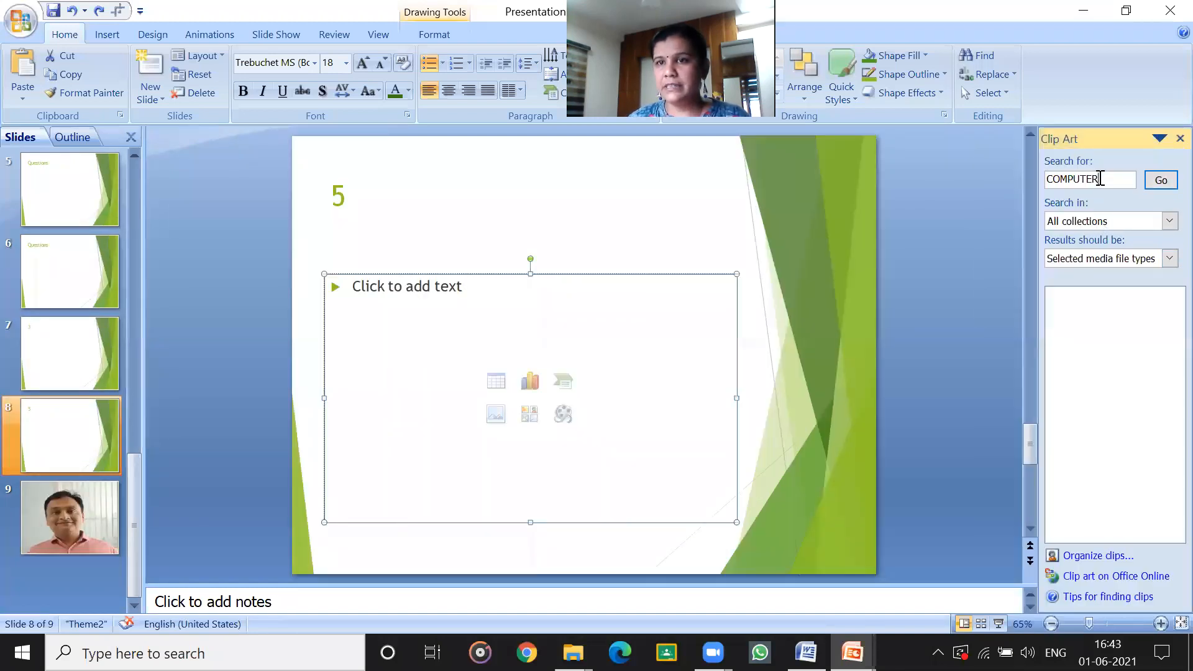
click(1160, 181)
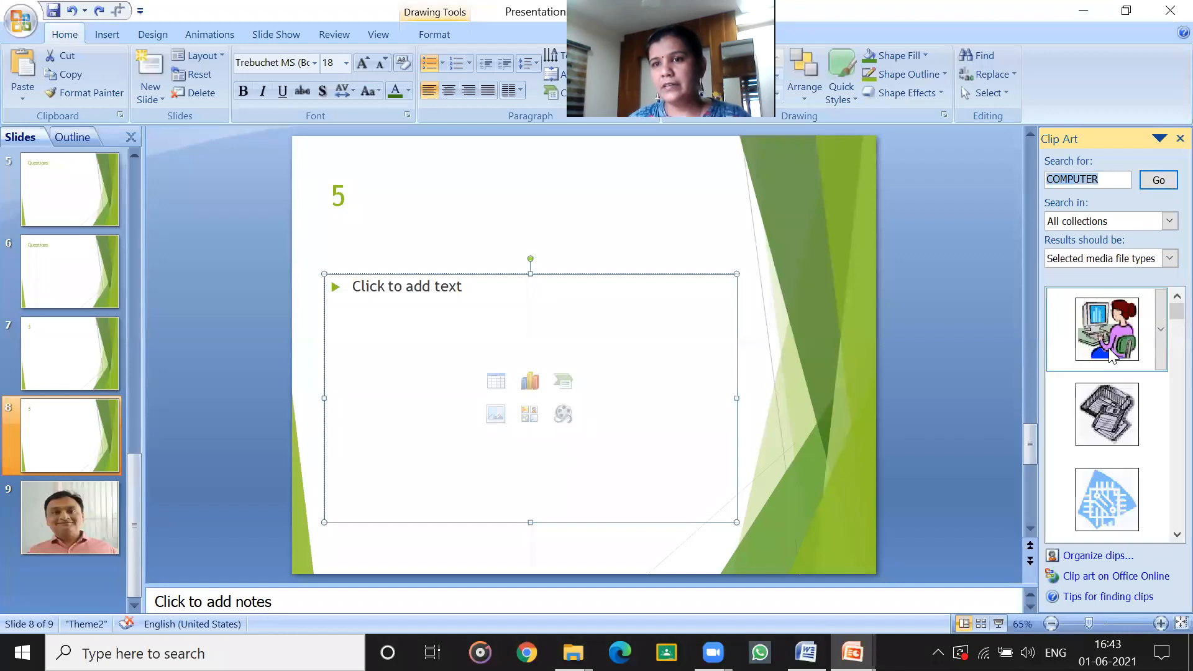
click(1106, 330)
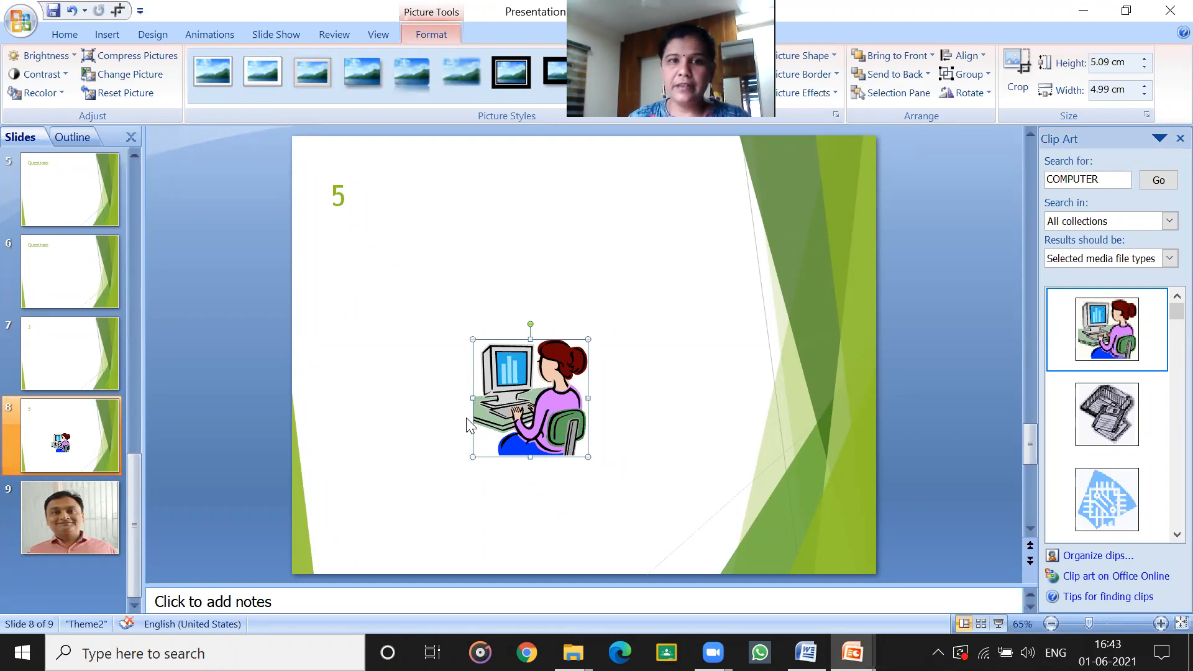
key(ctrl+z)
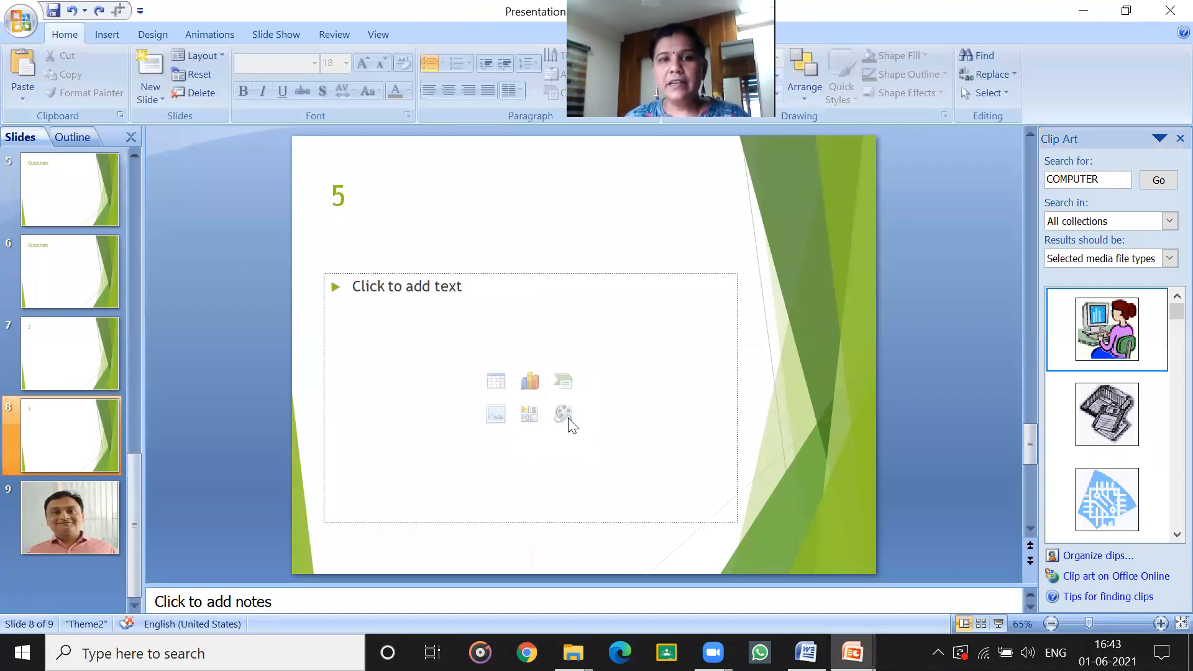
Insert the movie day1 from the Trinayan folder on drive D: through slide 8's content placeholder.
click(567, 415)
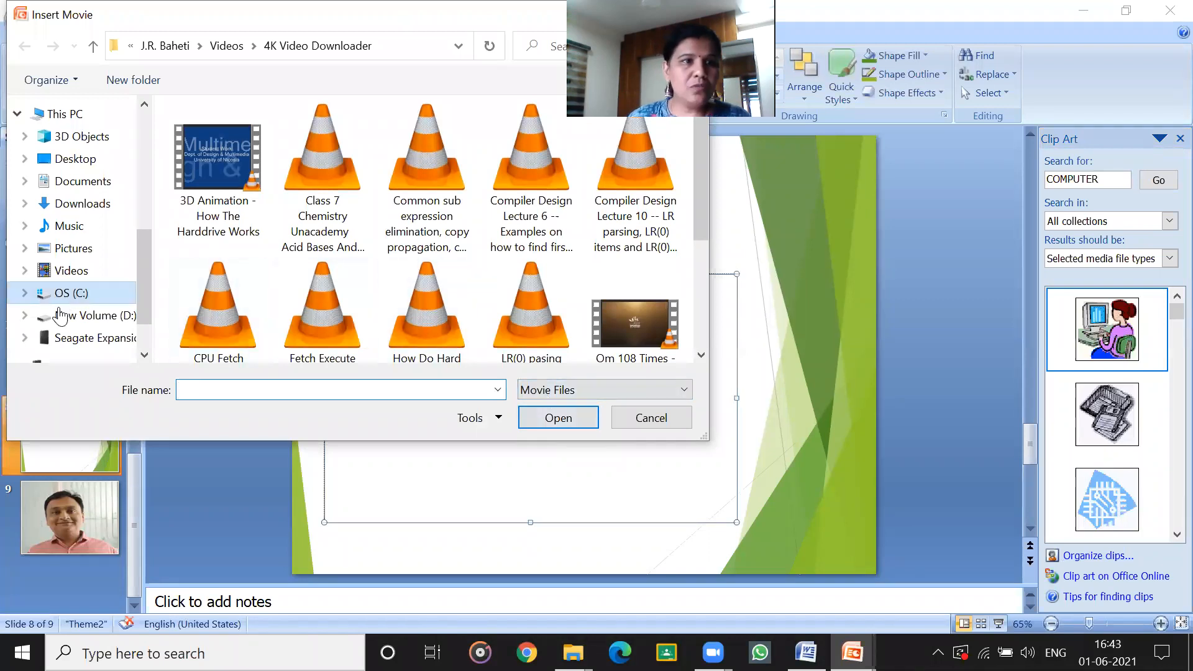
click(69, 318)
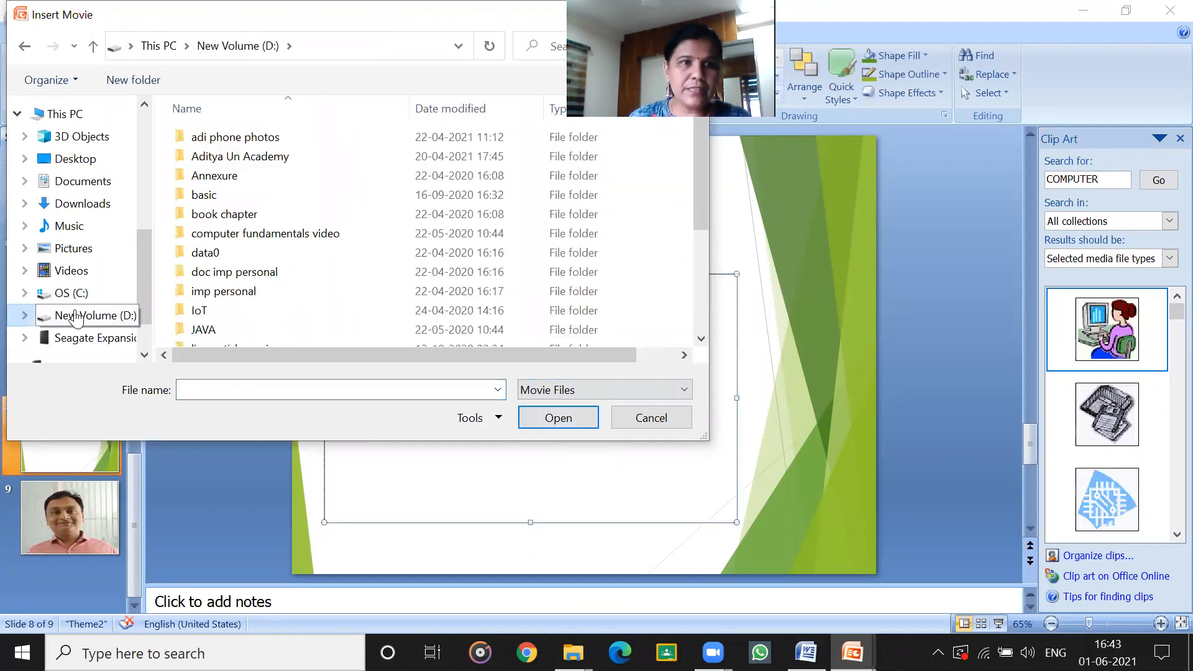
scroll(224, 282, down, 2)
scroll(224, 283, down, 2)
click(228, 317)
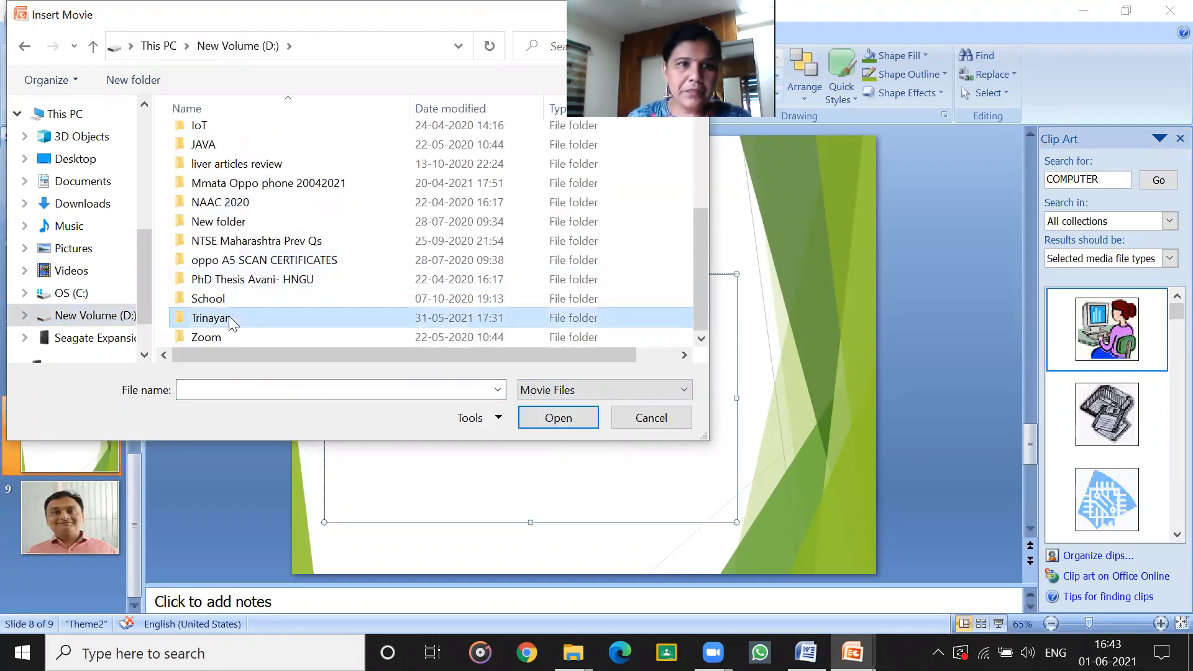
double_click(229, 317)
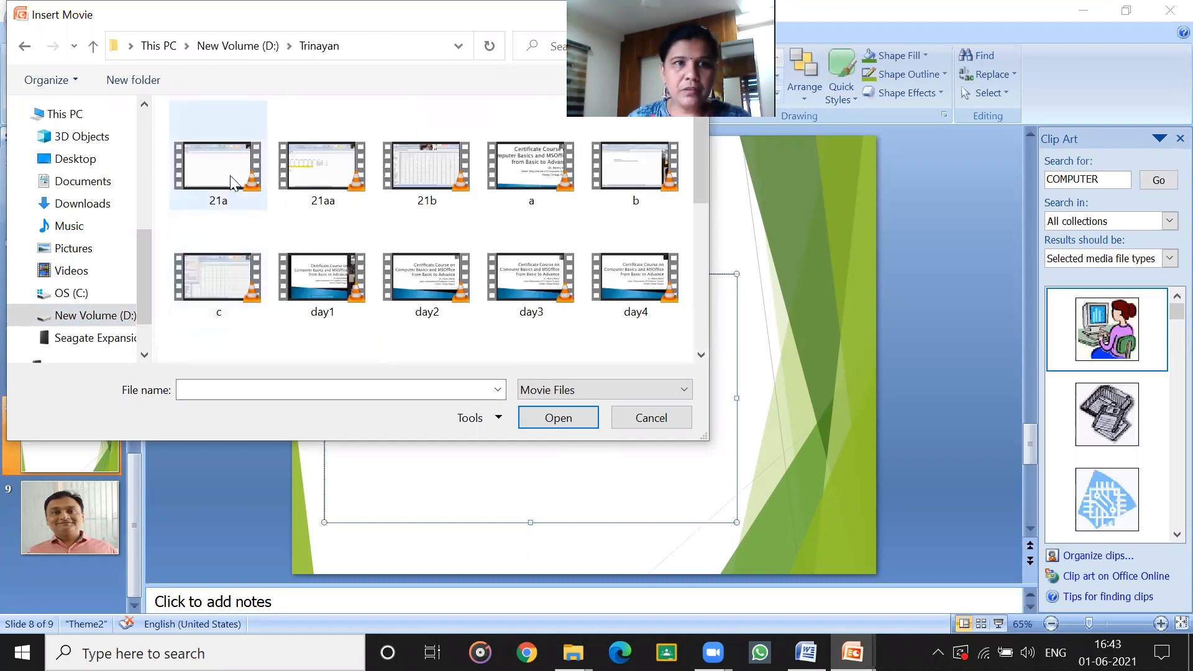
click(361, 304)
click(570, 424)
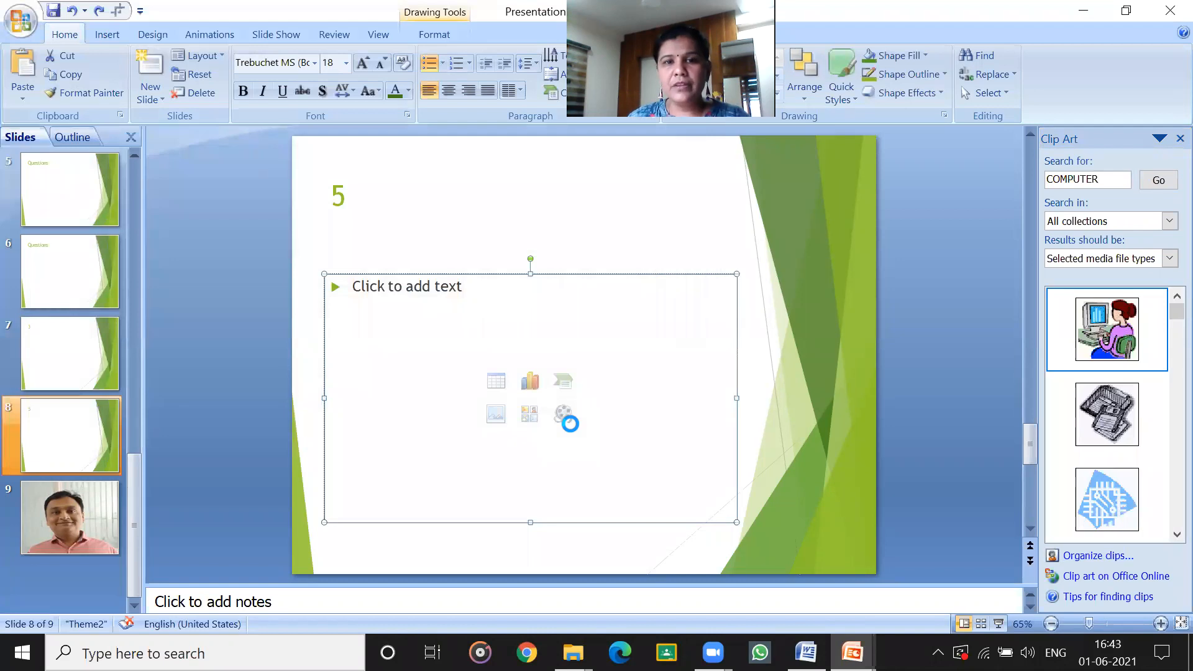